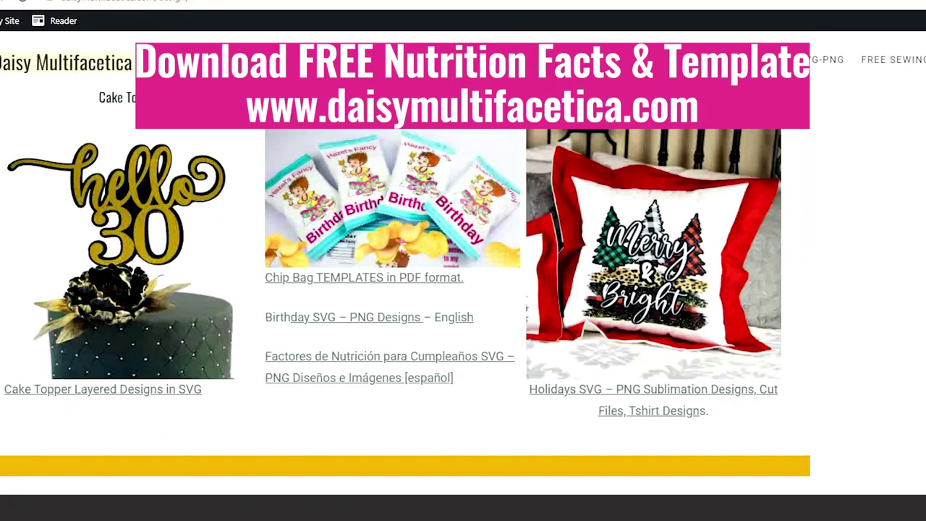
Open the birthday nutrition facts SVG and PNG designs page and look through what it offers
left_click(353, 392)
scroll(840, 265, "down", 10)
scroll(840, 265, "up", 9)
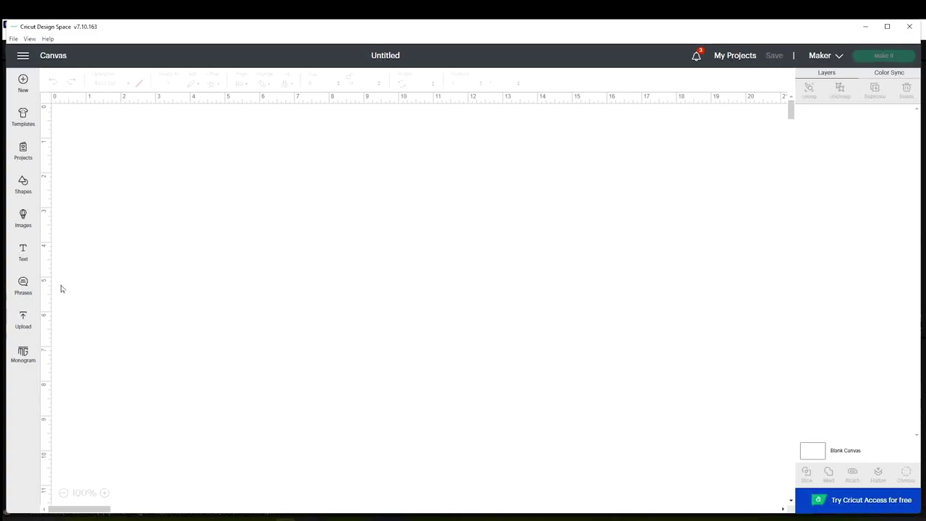
Start an image upload in Cricut Design Space and choose the file "Chip bag template for Cricut Desing Space"
left_click(26, 326)
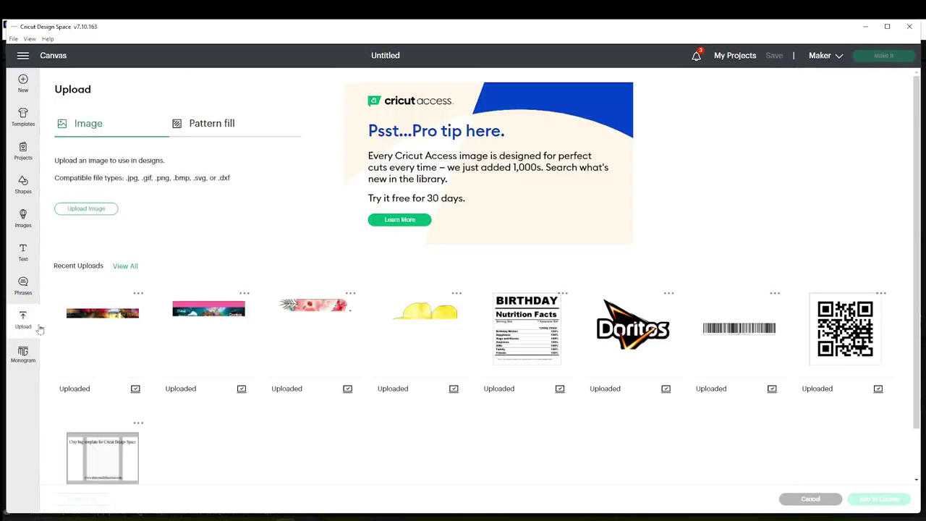
left_click(96, 209)
left_click(482, 277)
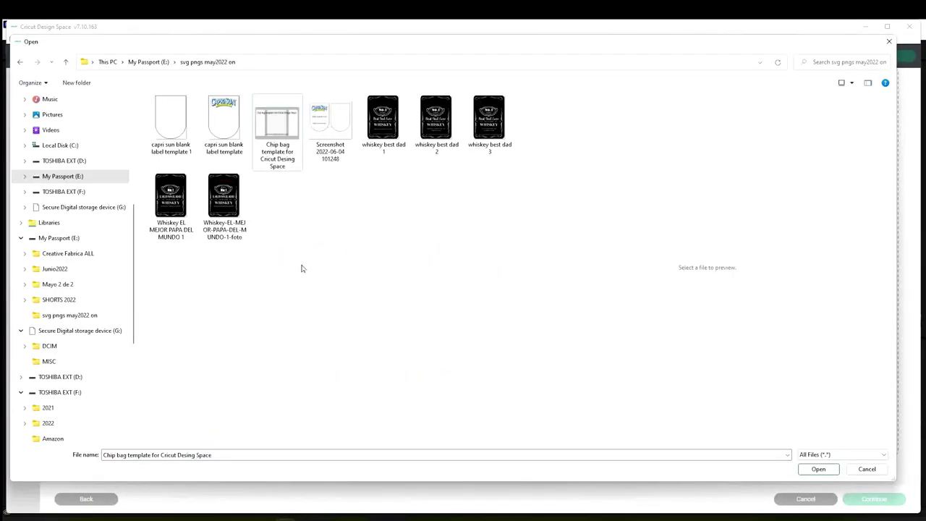
left_click(819, 470)
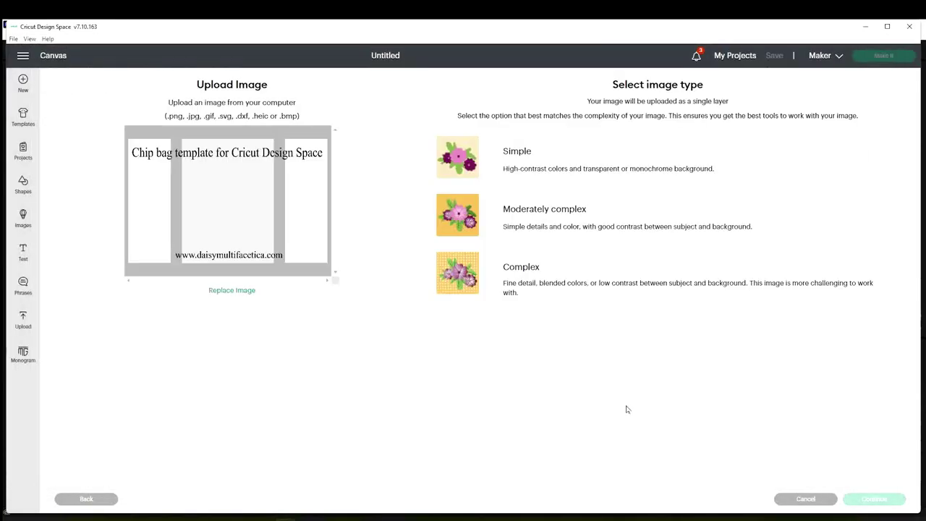
Upload the chip bag template as a Complex, Print Then Cut image and add it to the canvas
left_click(527, 283)
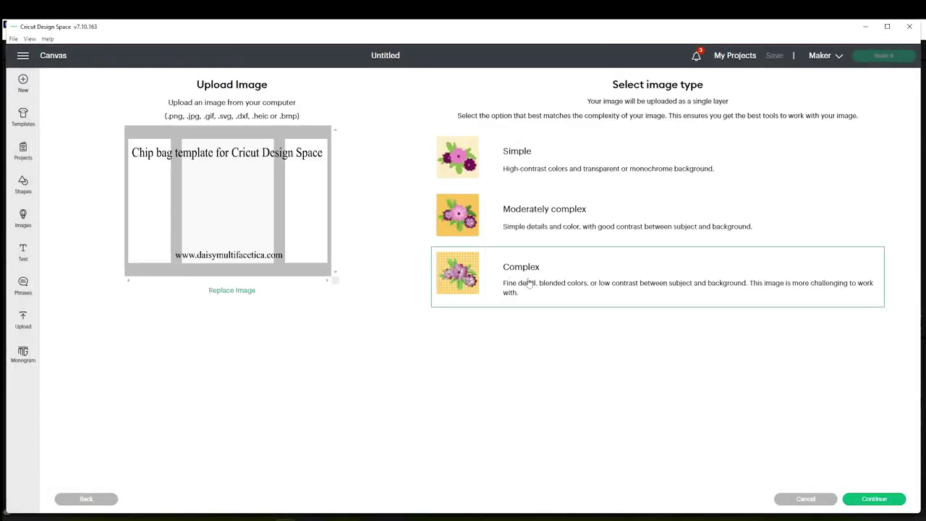
left_click(877, 499)
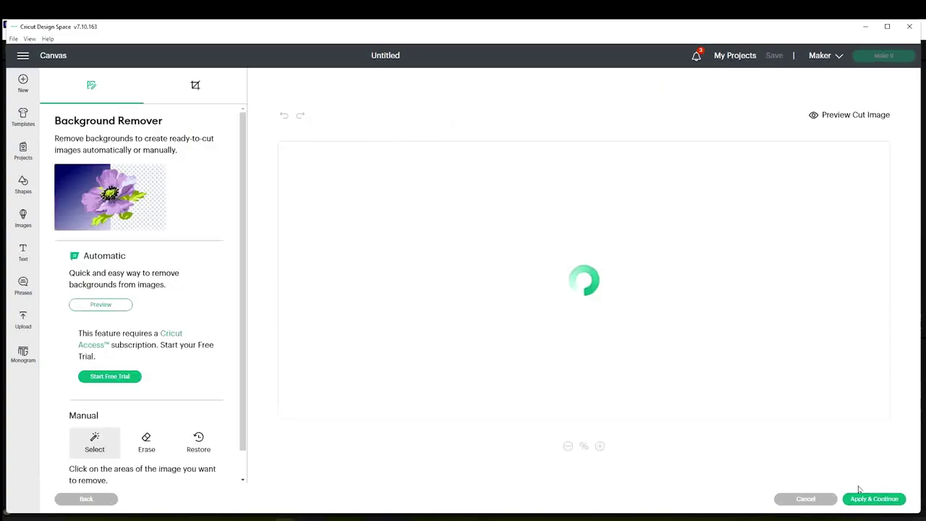
left_click(872, 500)
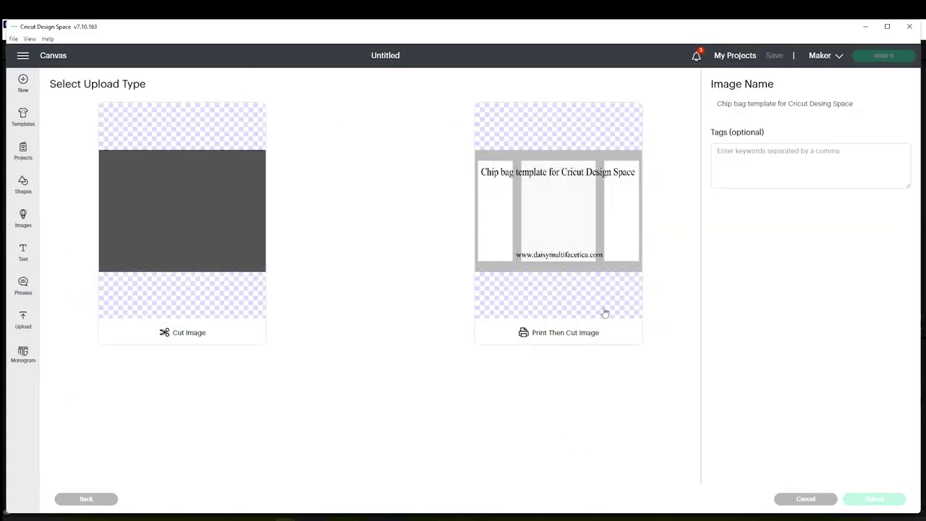
left_click(605, 313)
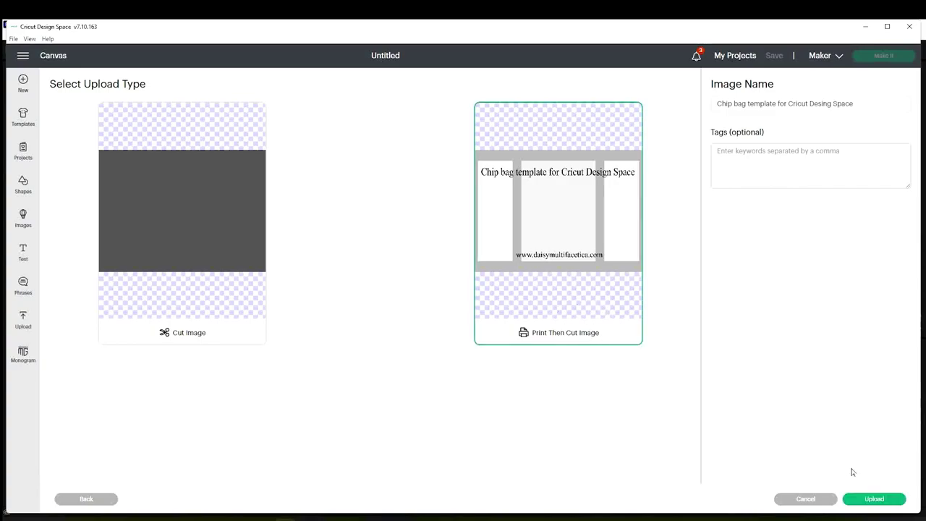
left_click(869, 502)
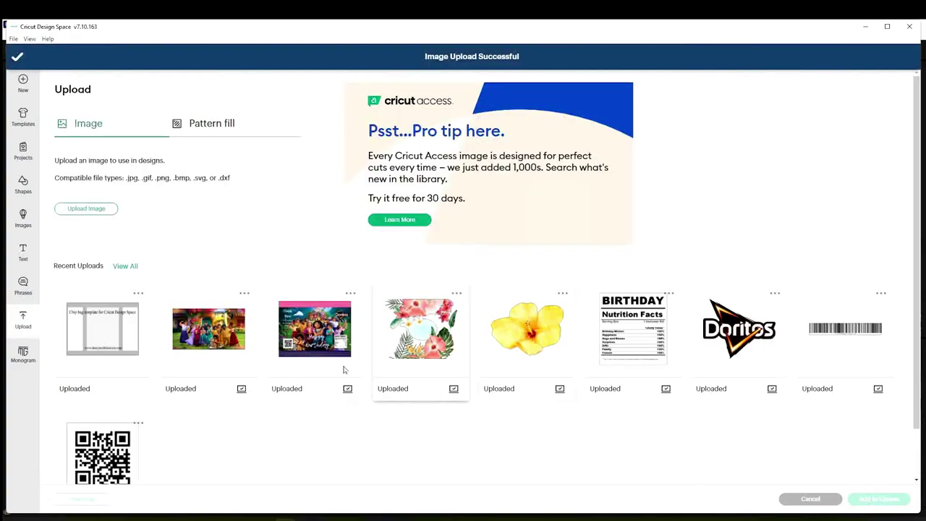
left_click(108, 340)
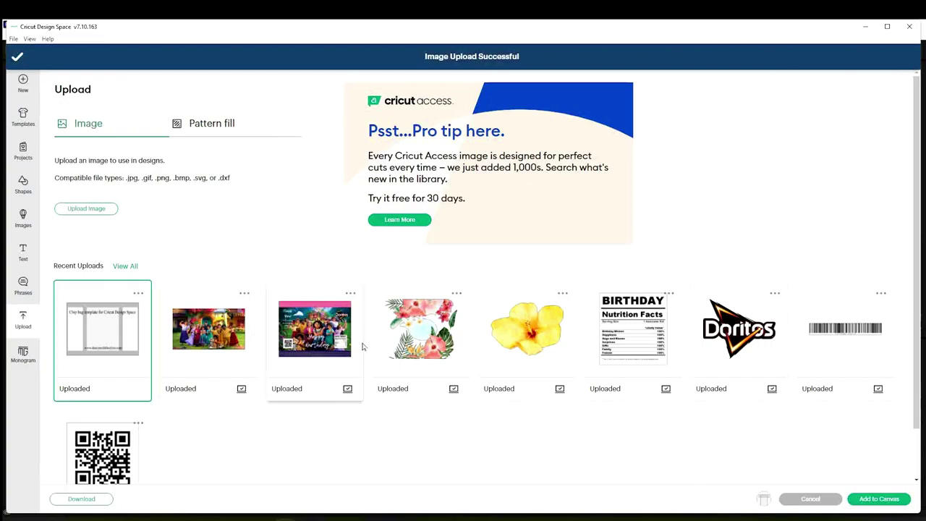
left_click(879, 499)
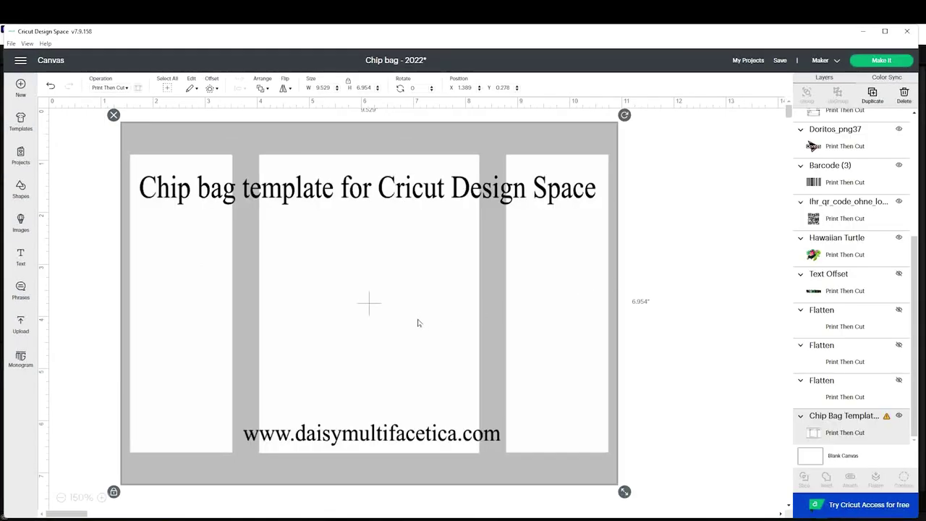
Unlock the chip bag template's proportions, resize it to 9.25 × 6.75 in and shift it slightly on the canvas
left_click(348, 83)
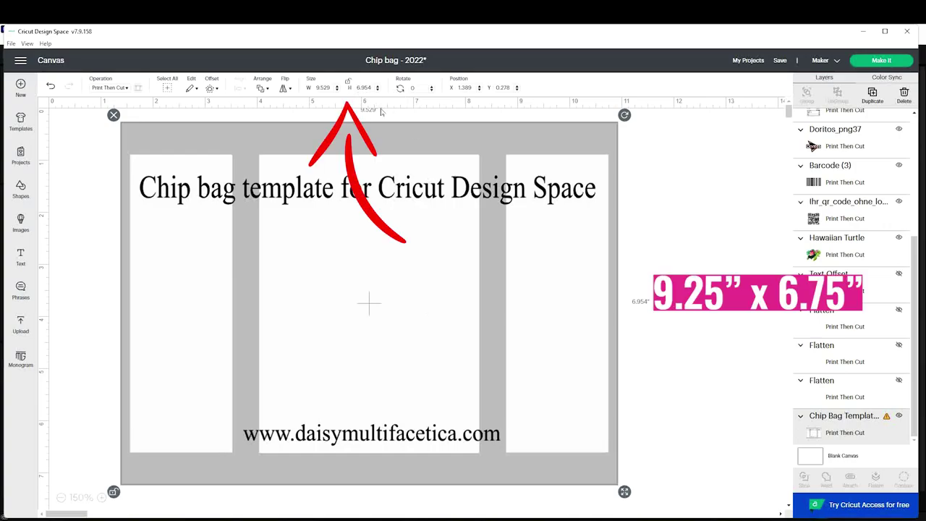
double_click(323, 88)
type("9")
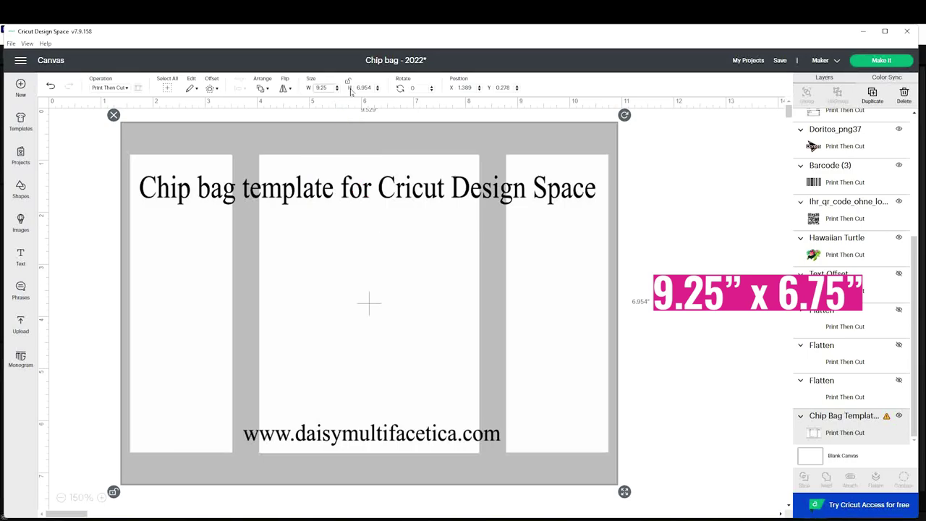
left_click(360, 87)
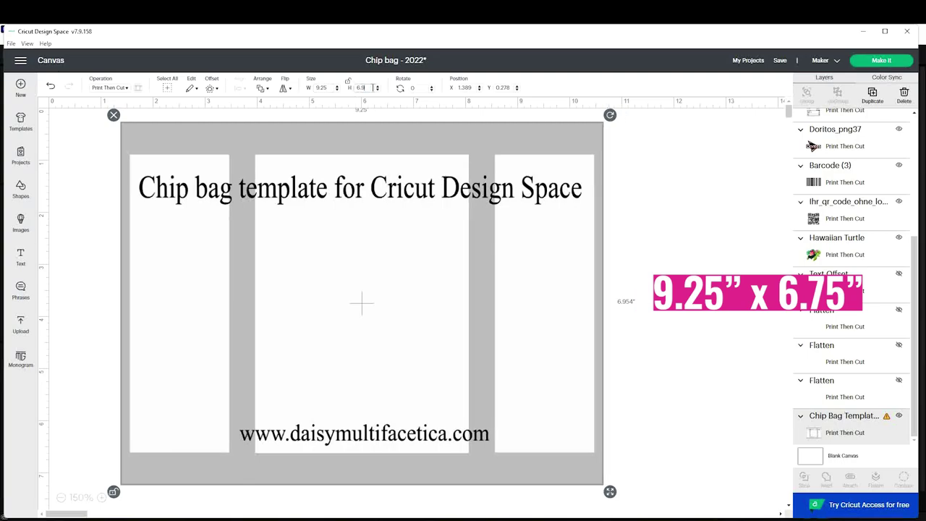
type("6.75")
key("Return")
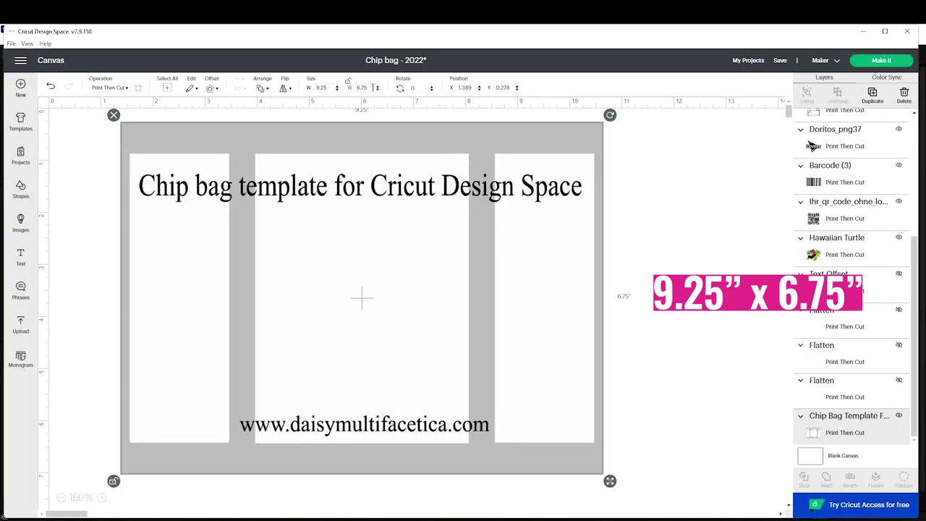
left_click_drag(385, 137, 395, 144)
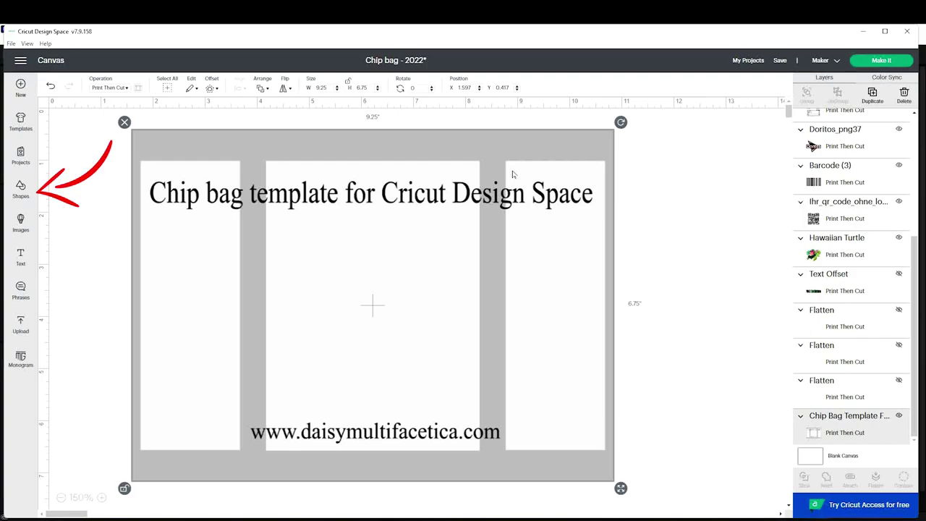
Add an unlocked square at the template's upper-left corner and stretch it along the upper edge to about 9.21 × 0.57 in
left_click(80, 243)
left_click(20, 190)
left_click(194, 280)
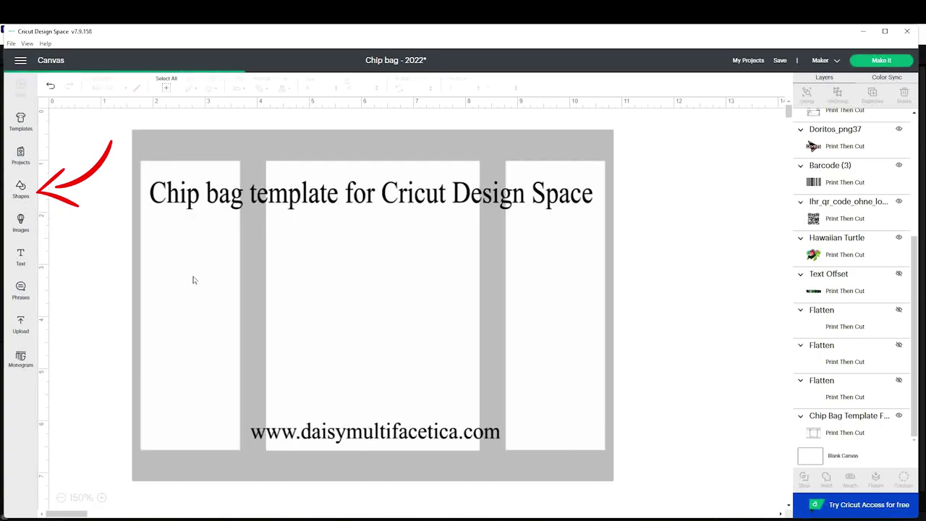
left_click_drag(127, 181, 331, 284)
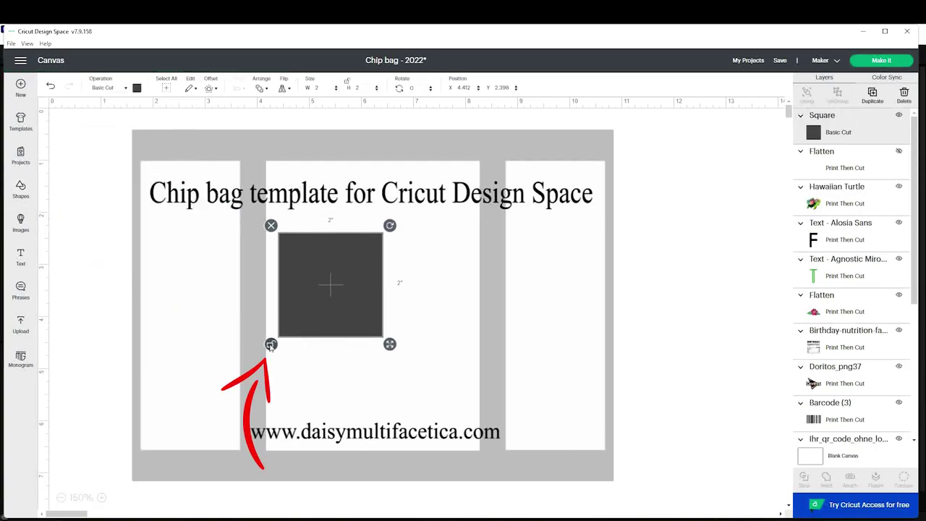
left_click_drag(359, 315, 213, 207)
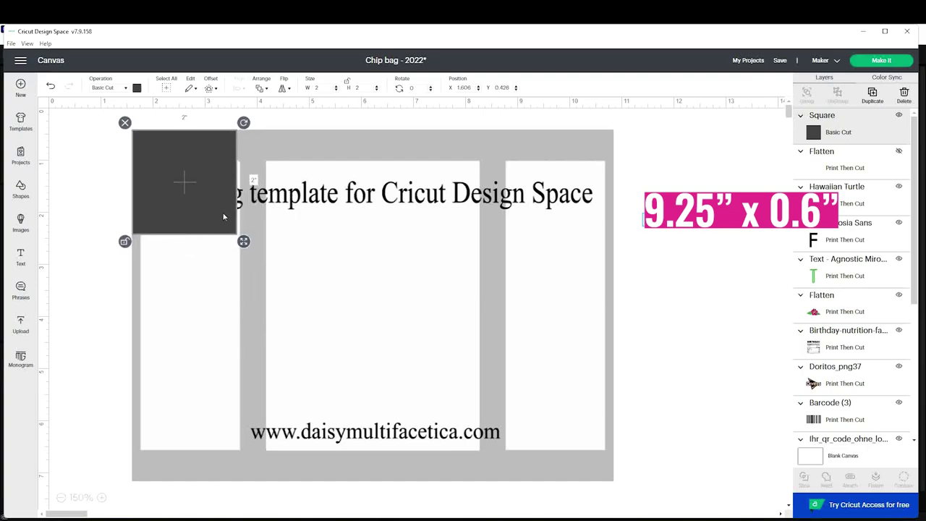
left_click_drag(245, 240, 619, 172)
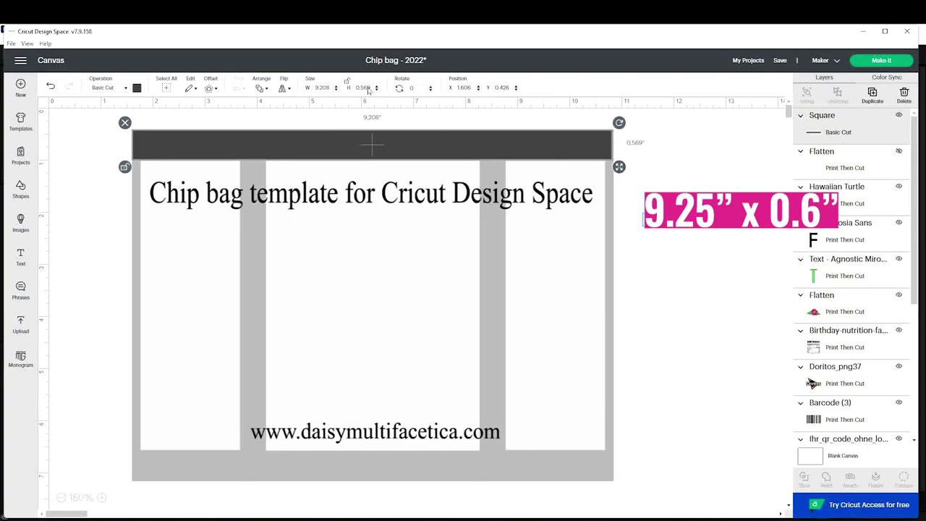
Set the strip along the template's upper edge to 9.25 × 0.6 in and color it deep pink
left_click(322, 88)
type("9.25")
left_click(371, 88)
type("0.6")
key("Return")
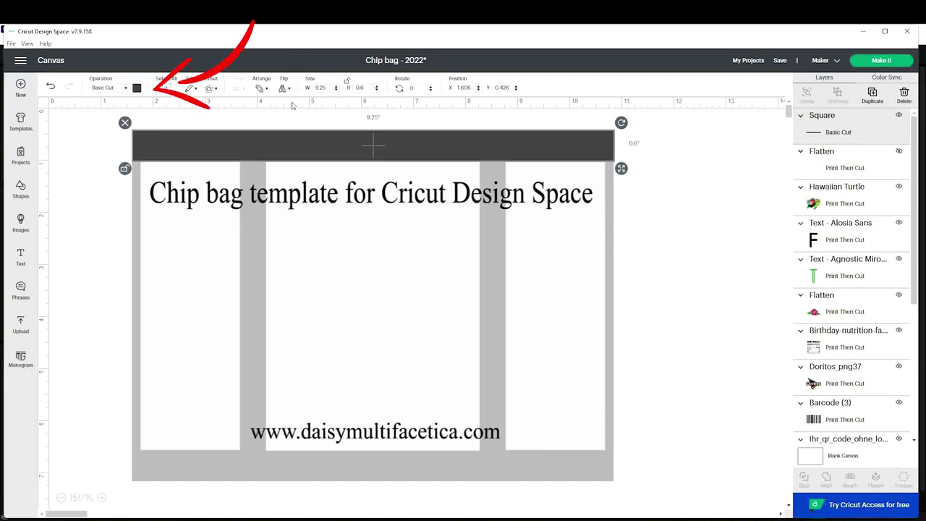
left_click(137, 88)
left_click(171, 134)
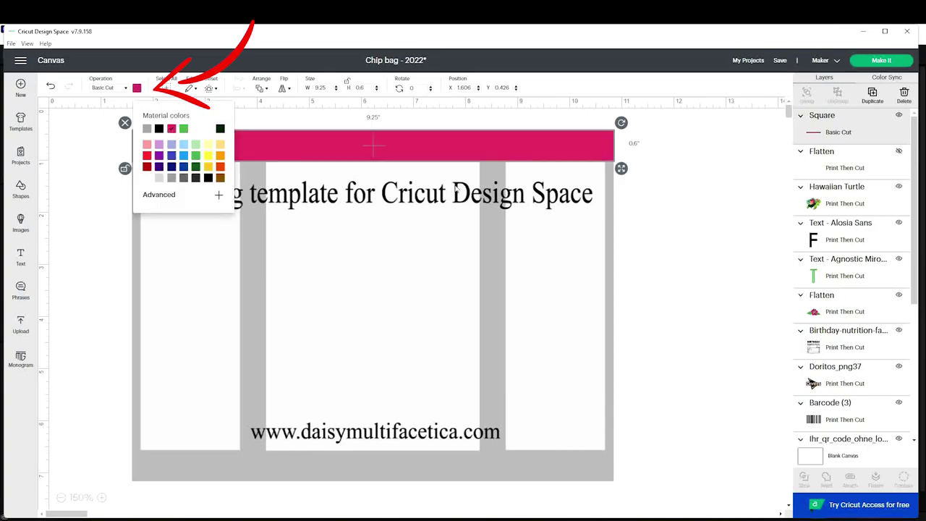
Duplicate the pink strip and place the copy along the template's lower edge
left_click(423, 150)
right_click(423, 150)
left_click(445, 230)
left_click_drag(407, 149, 391, 452)
left_click(546, 438)
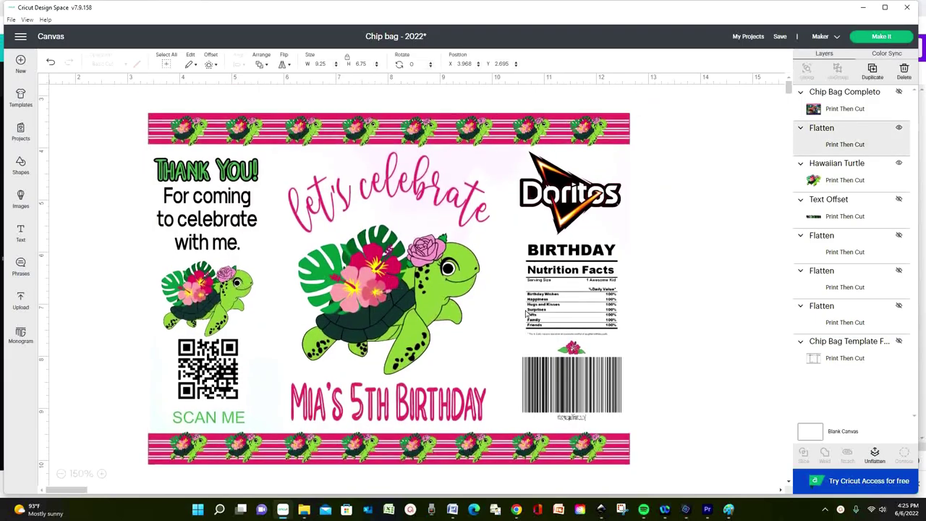
Place the Hawaiian turtle image in the template's center panel at about 3.49 × 2.88 in
left_click(526, 313)
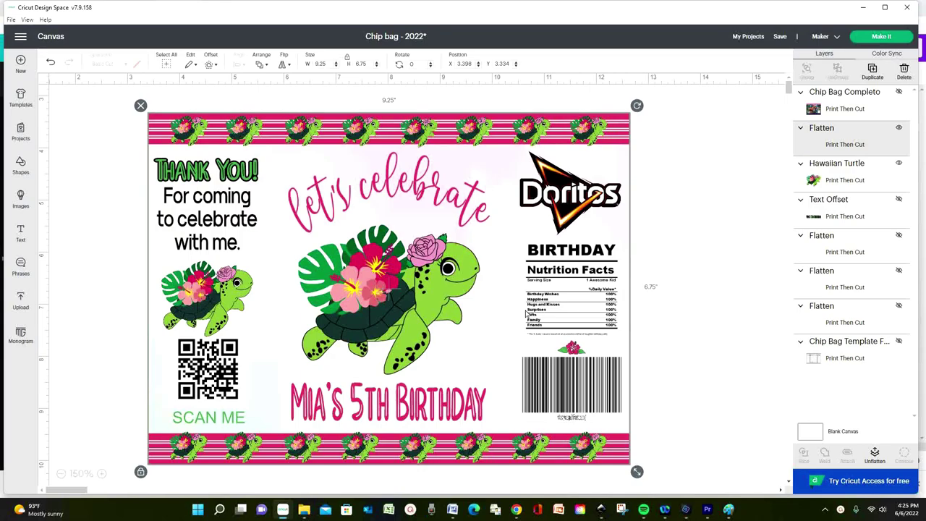
left_click_drag(618, 462, 286, 249)
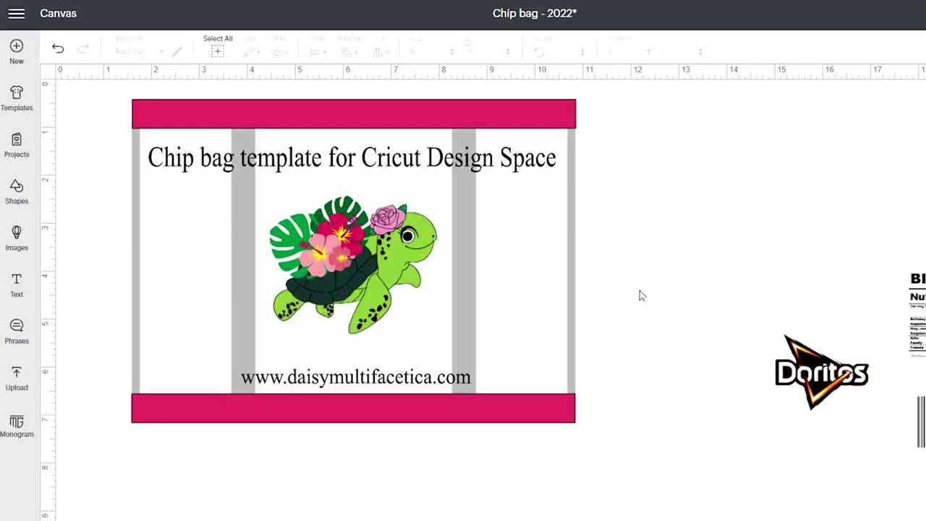
left_click(394, 271)
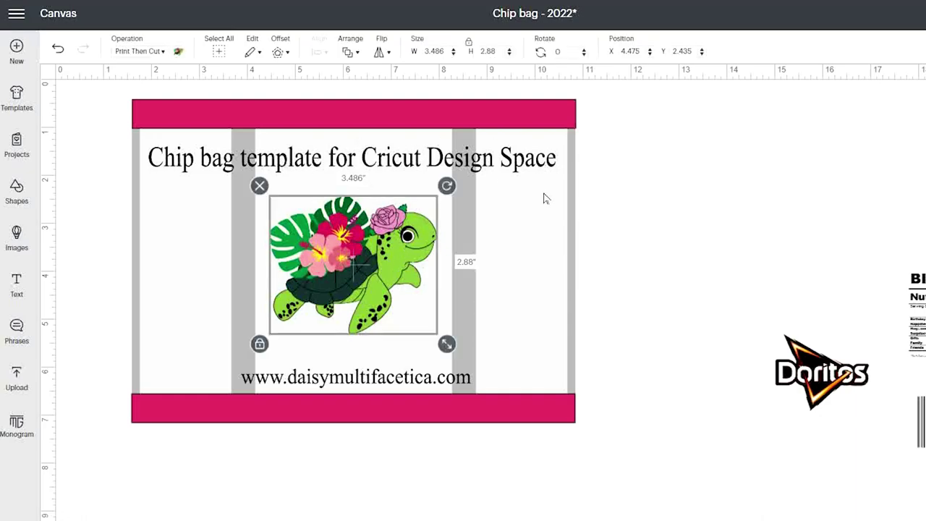
left_click(662, 257)
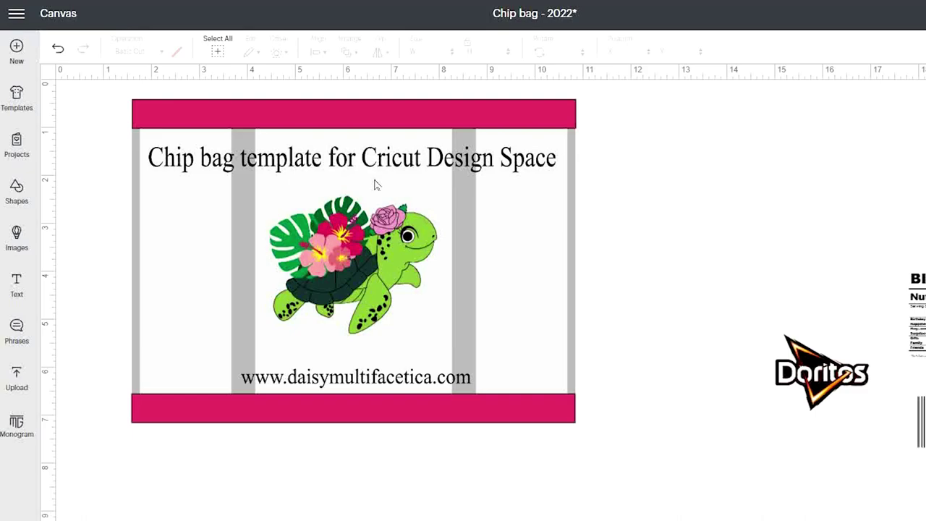
Add the text "Let's Celebrate" and place it just above the turtle, scaled to about 3.84 × 0.48 in
left_click(17, 293)
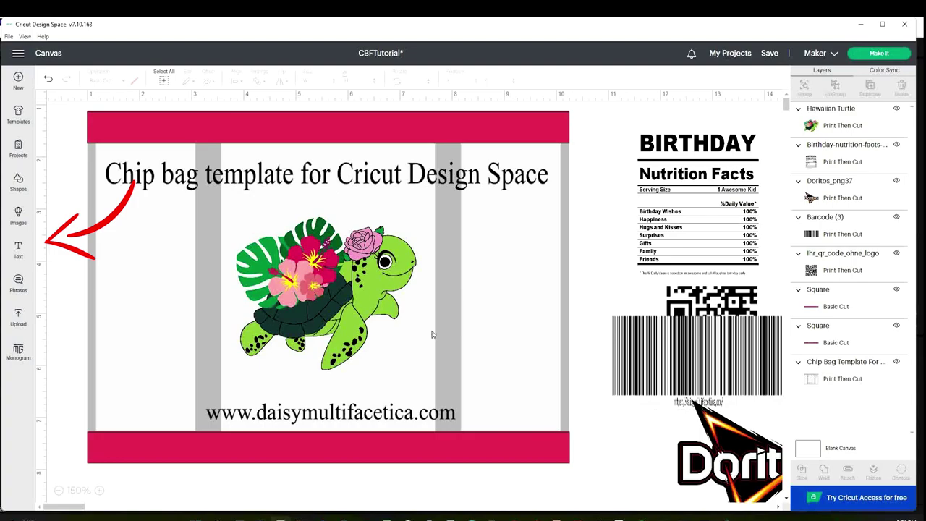
left_click(18, 255)
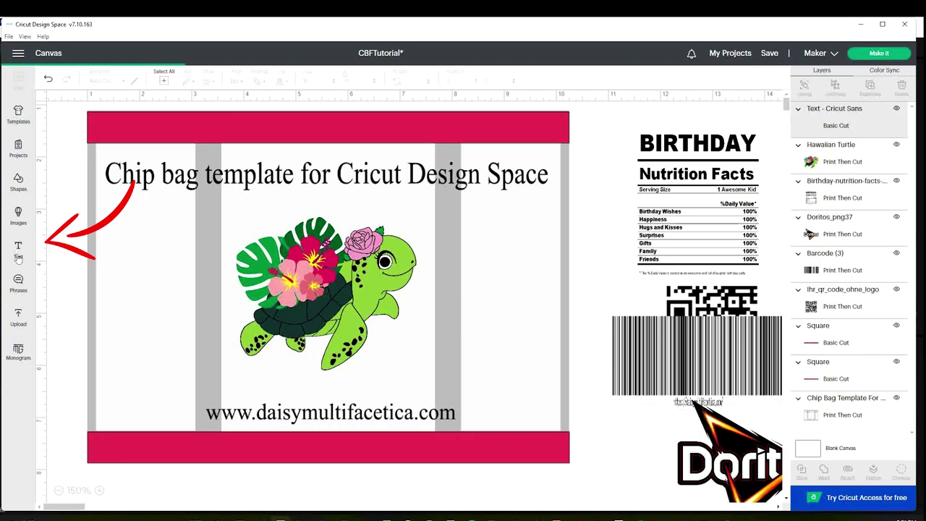
type("Let's Celebrate")
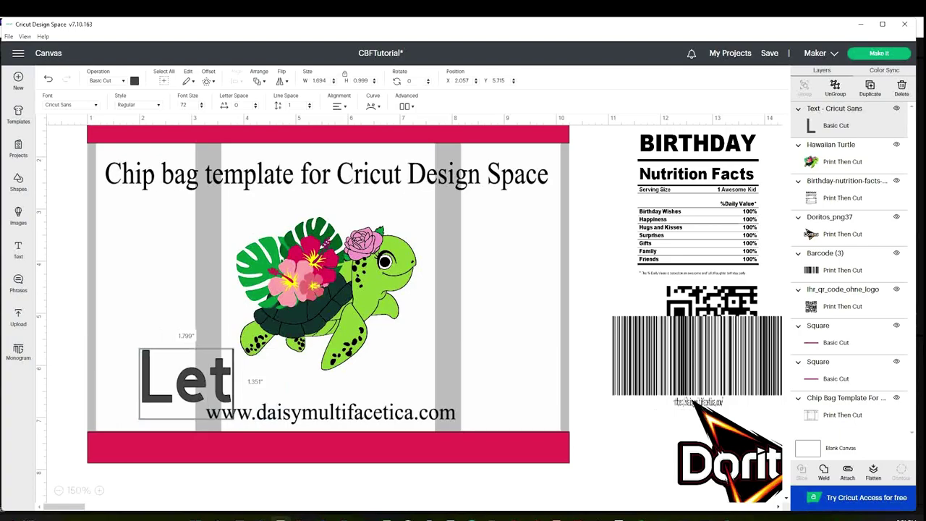
left_click(458, 394)
left_click_drag(458, 395, 542, 205)
mouse_move(650, 220)
left_mouse_down()
mouse_move(412, 197)
mouse_move(434, 214)
mouse_move(421, 244)
mouse_move(373, 209)
left_mouse_up()
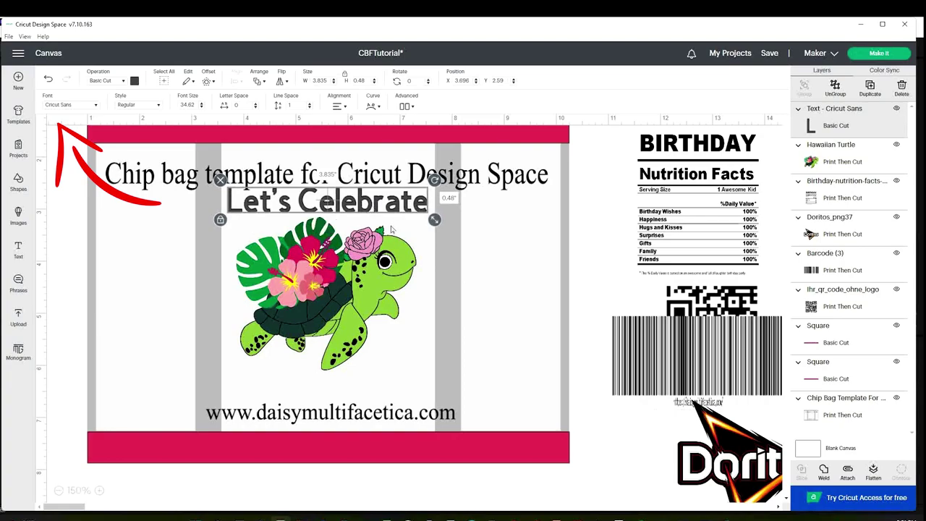
Change the "Let's Celebrate" text to the system font Artis and reposition it over the turtle
left_click(67, 106)
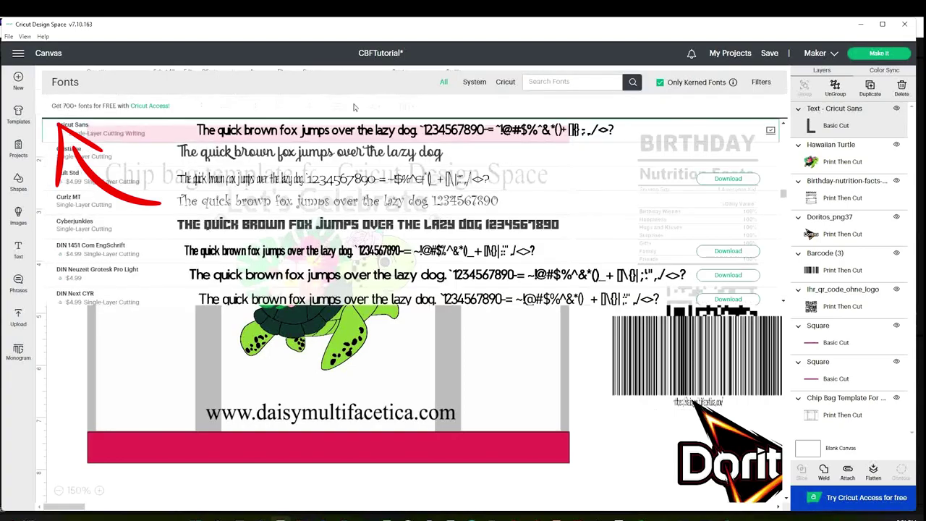
left_click(508, 85)
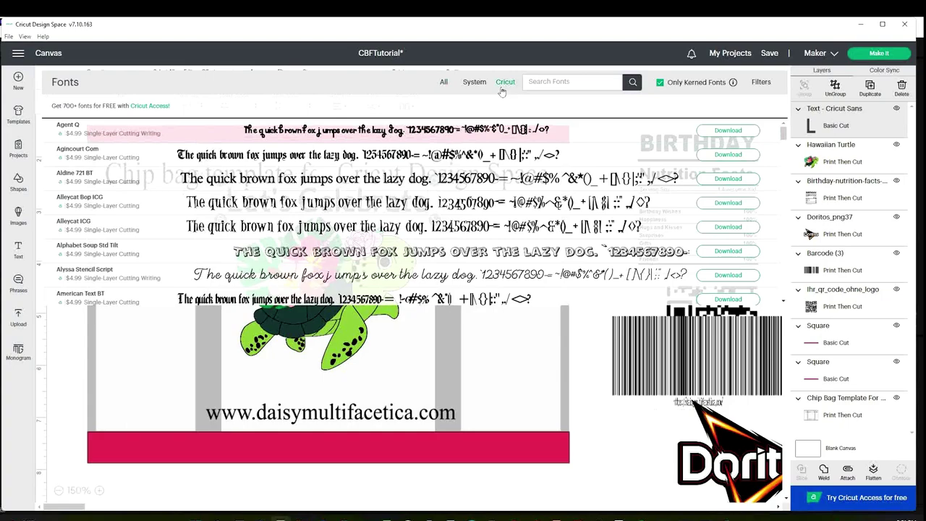
left_click(477, 85)
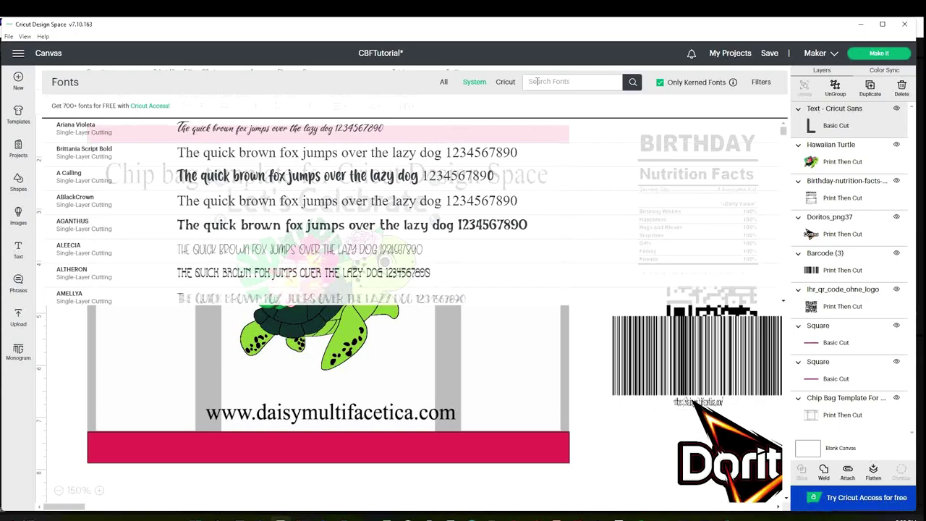
left_click(537, 82)
type("ari")
left_click(341, 135)
left_click_drag(506, 207, 479, 235)
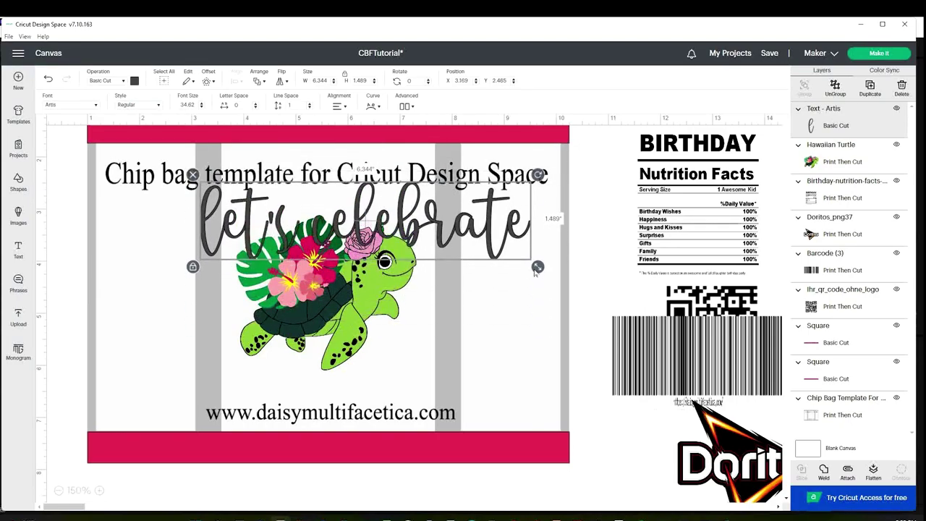
Scale the "let's celebrate" text to about 3.82 × 0.90 in above the turtle and color it pink
left_click_drag(537, 269, 424, 196)
left_click(134, 81)
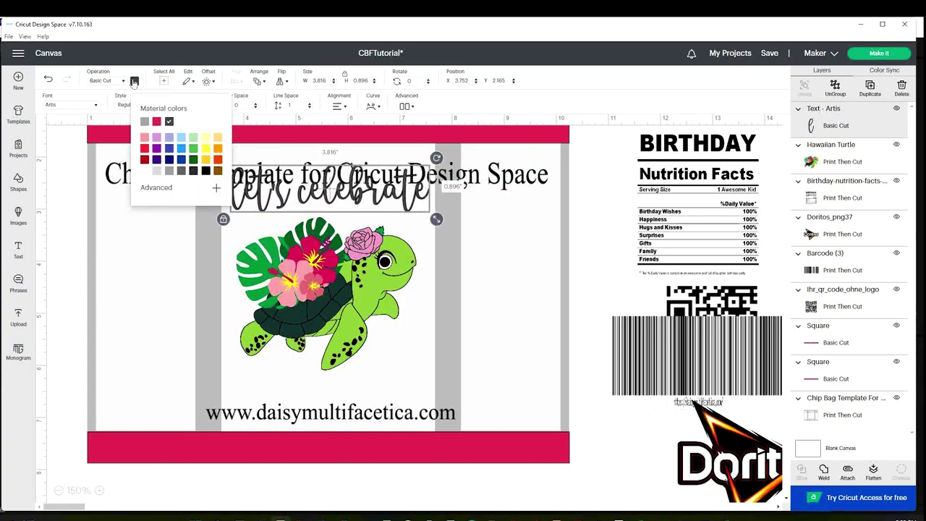
left_click(157, 123)
left_click_drag(406, 203, 410, 205)
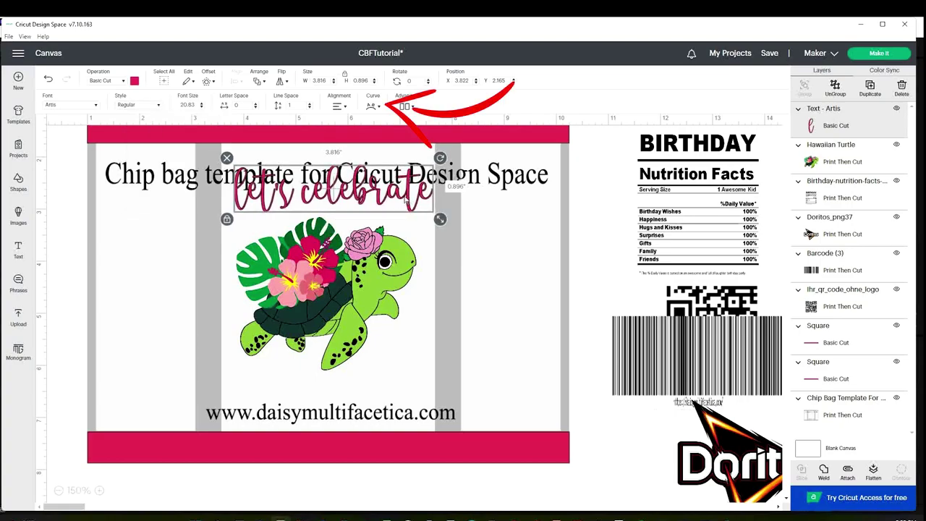
Curve the "let's celebrate" text into an arch about 3.96 × 1.32 in and place it just above the turtle
left_click(372, 107)
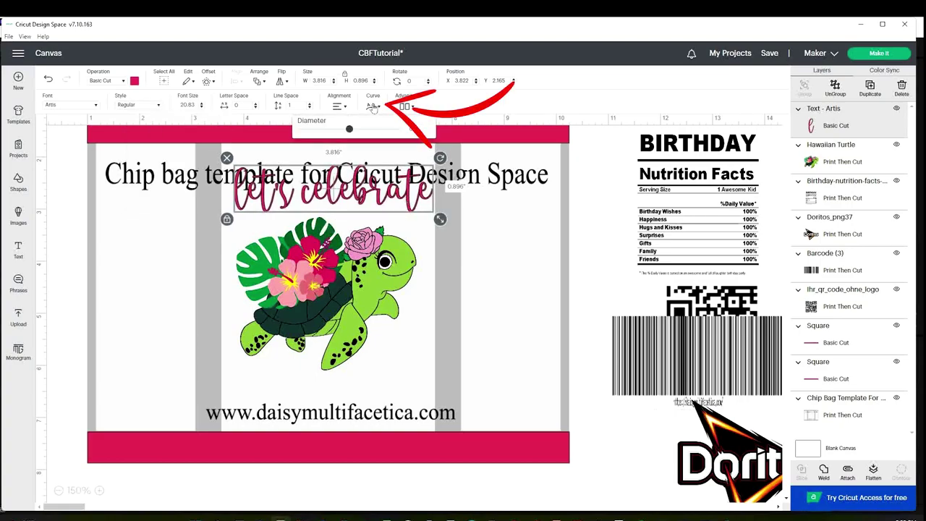
left_click_drag(349, 129, 370, 129)
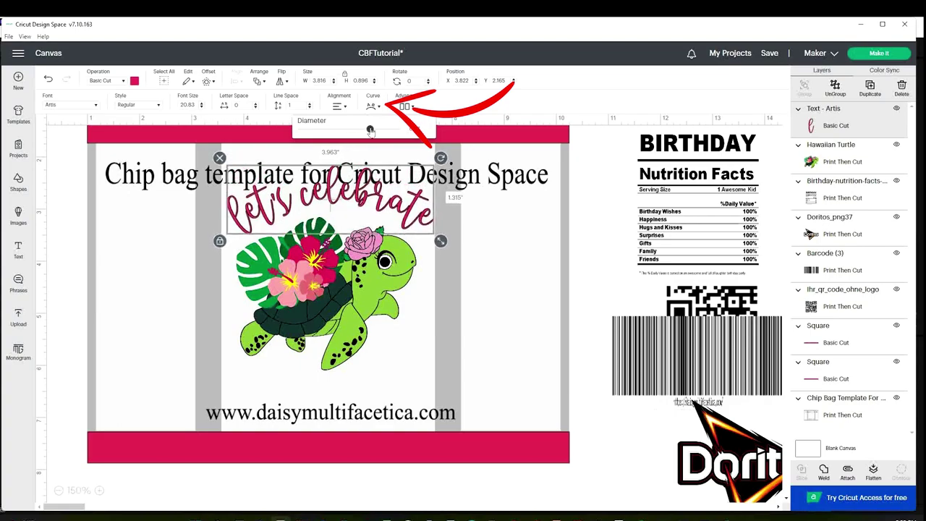
left_click(392, 193)
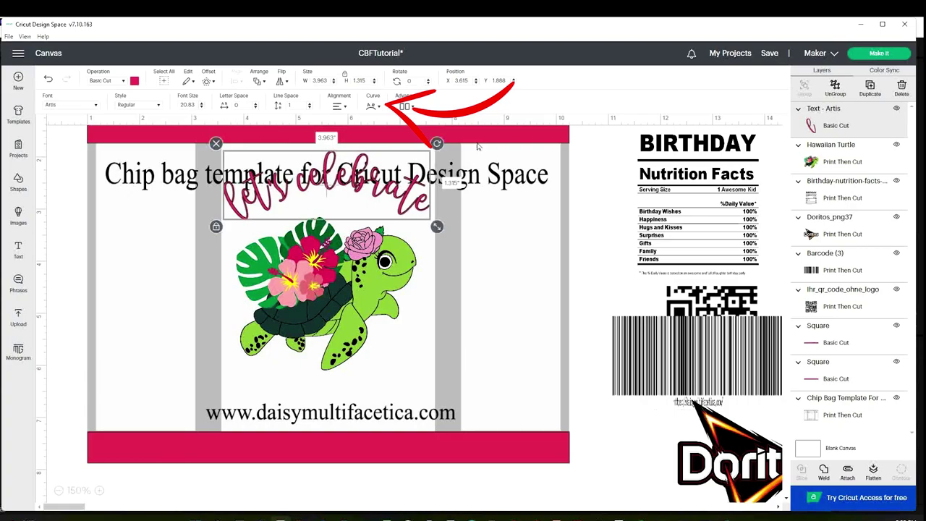
left_click(588, 193)
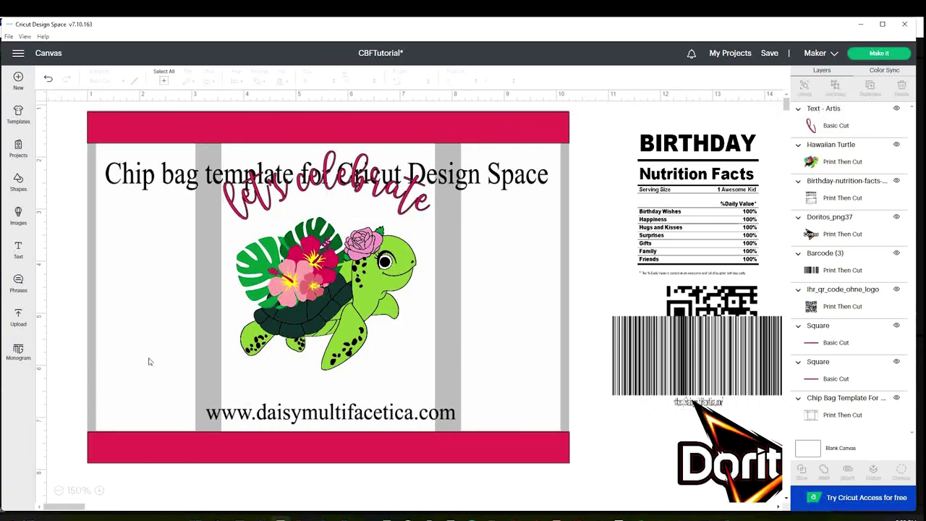
Add the child's name followed by "5th Birthday" in the Agnostic Mirossa font, colored pink, below the turtle
left_click(22, 257)
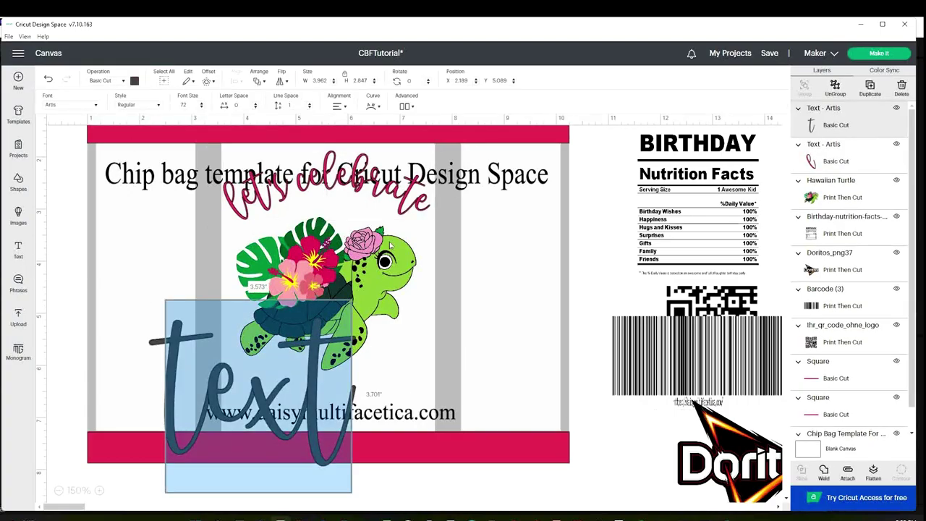
type("Mia's")
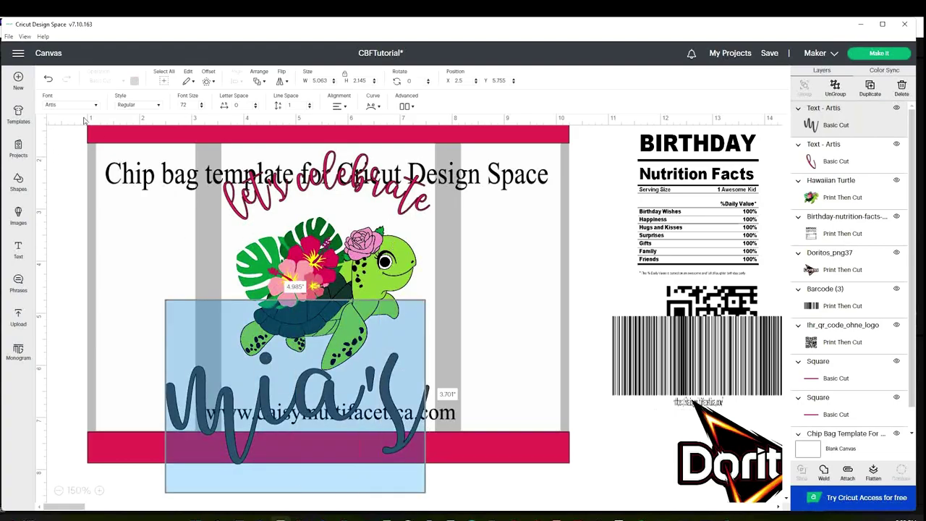
left_click(76, 105)
type("agnos")
left_click(391, 130)
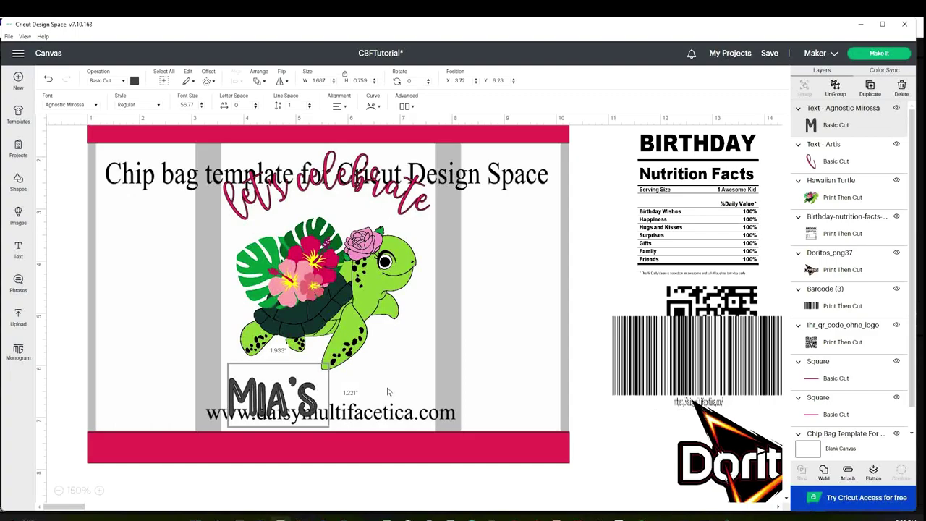
type("5th Birthday")
left_click(497, 324)
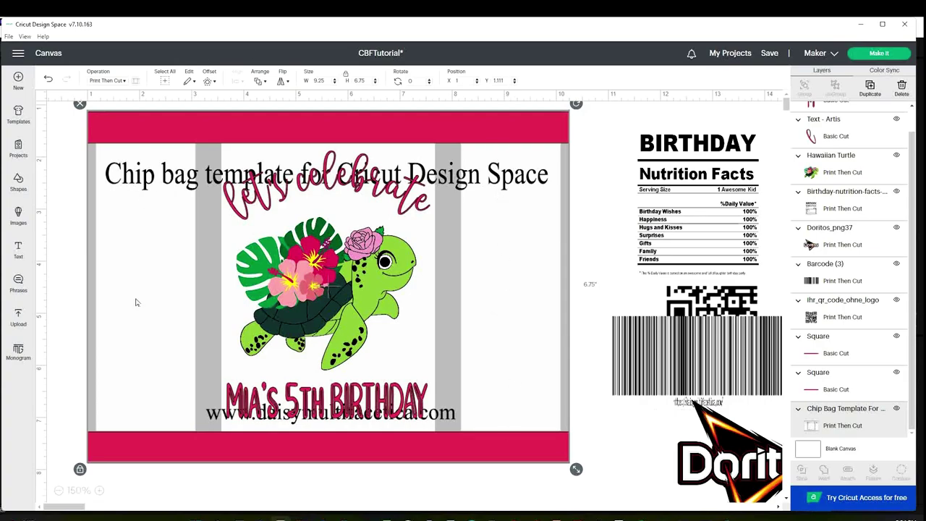
Shrink the barcode to the right panel's width and place it at the panel's lower end
left_click(696, 354)
left_click_drag(697, 355, 552, 340)
left_click_drag(639, 439, 572, 418)
left_click_drag(514, 369, 511, 389)
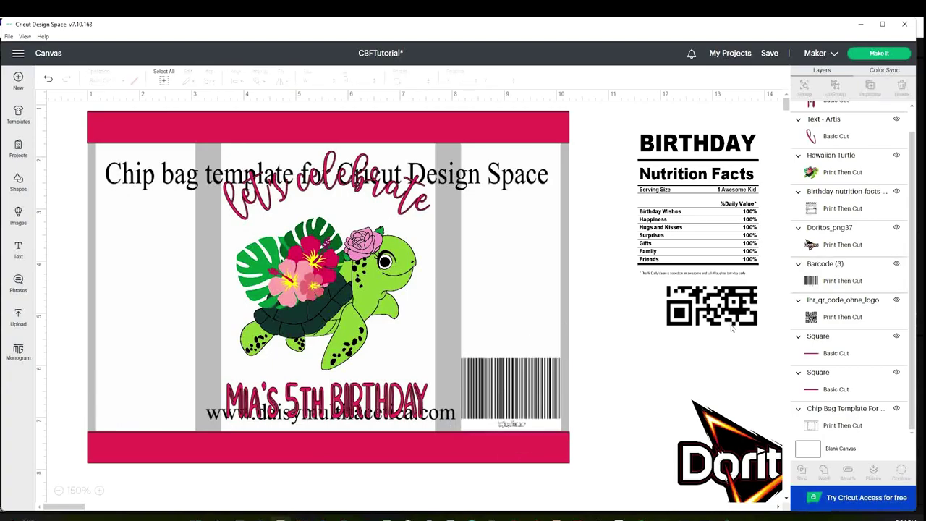
Scale the birthday nutrition facts image to about 1.87 × 2.29 in and place it directly above the barcode
left_click_drag(698, 210, 533, 279)
left_click_drag(600, 366, 564, 324)
left_click_drag(510, 253, 510, 293)
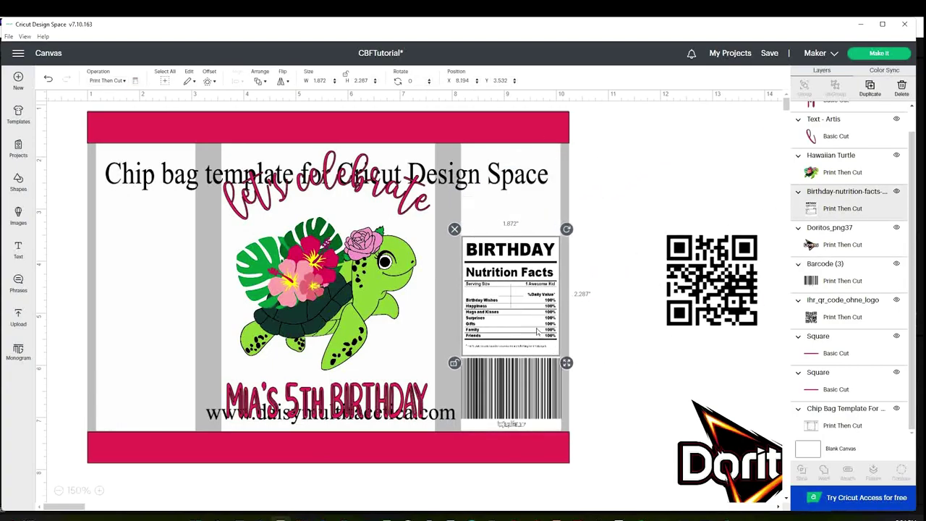
left_click(613, 182)
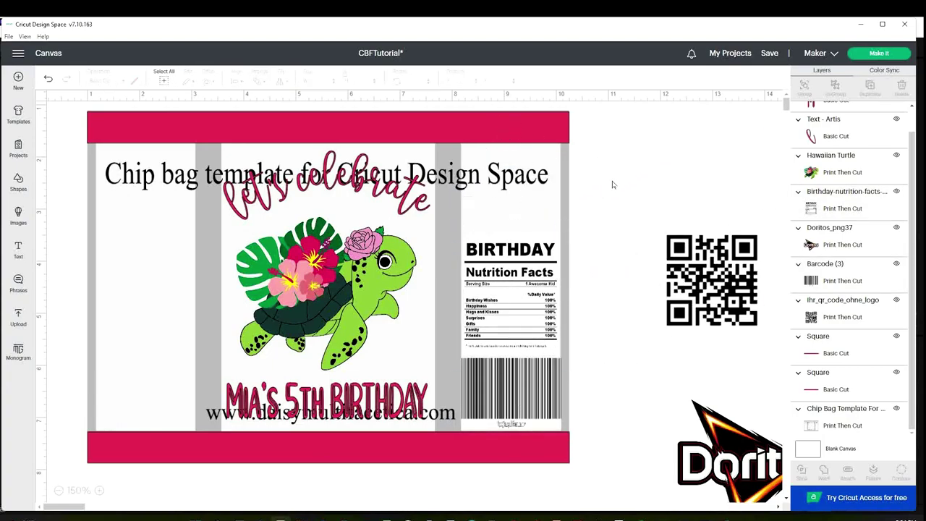
Shrink the Doritos logo above the nutrition facts and place a reduced QR code low in the left panel
left_click_drag(695, 456, 471, 220)
left_click_drag(618, 301, 568, 237)
left_click_drag(533, 194, 536, 197)
left_click_drag(712, 280, 161, 370)
mouse_move(197, 406)
left_mouse_down()
mouse_move(225, 434)
mouse_move(195, 423)
left_mouse_up()
Add a green Arial "scan me" caption under the QR code and "Thank you! For coming to celebrate with me." in the left panel's upper part
left_click(18, 249)
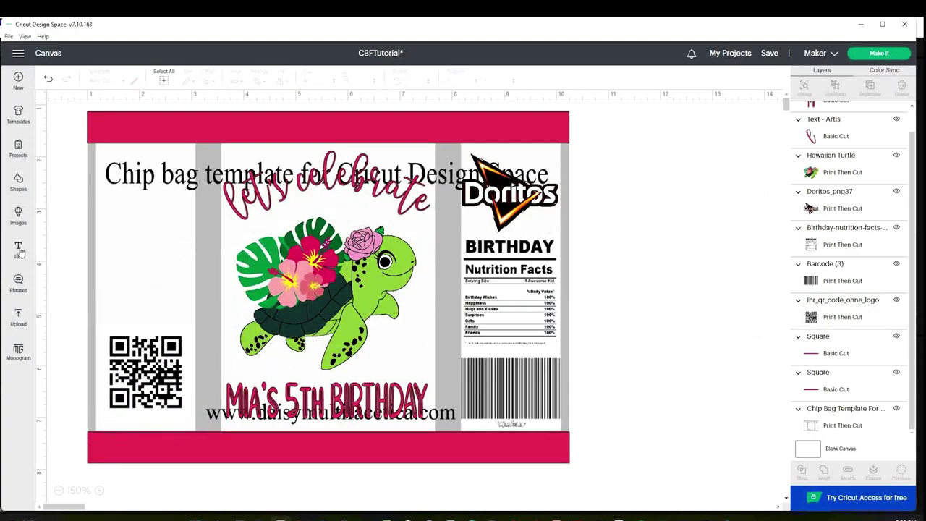
left_click(194, 405)
type("SCAN ME")
left_click(134, 80)
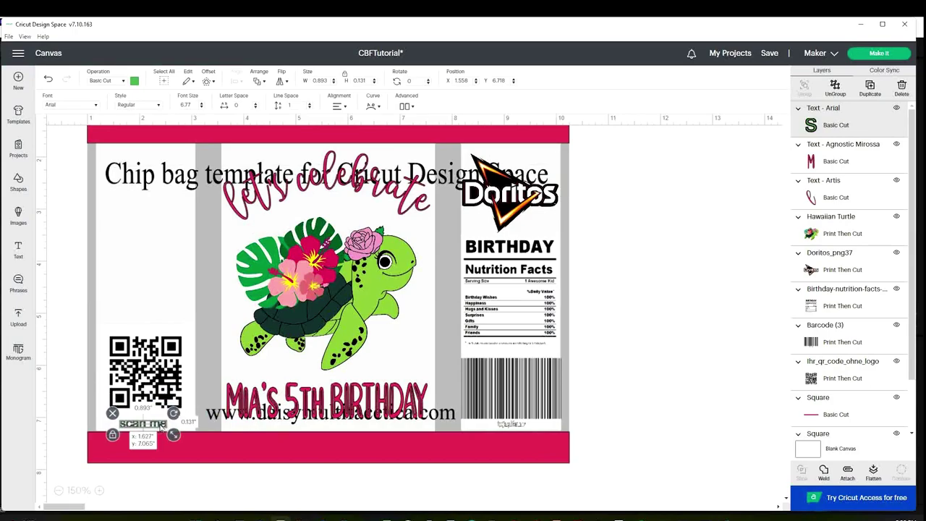
left_click(149, 189)
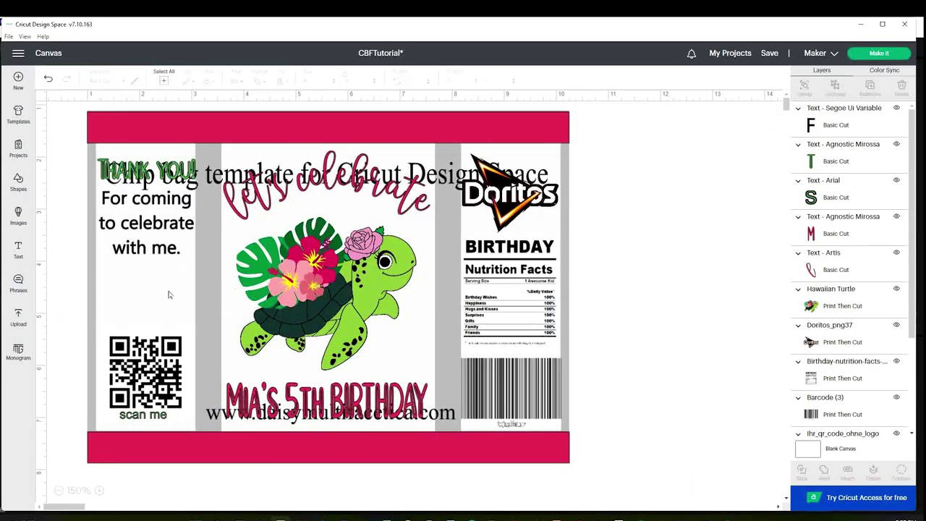
Duplicate the Hawaiian turtle, shrink the copy to about 1.18 × 1.01 in and place it above the QR code
right_click(304, 285)
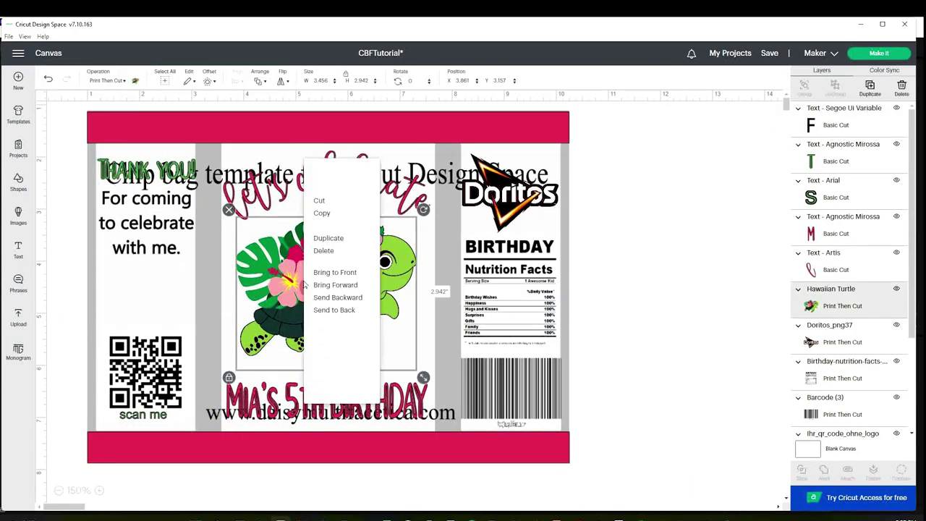
left_click(329, 238)
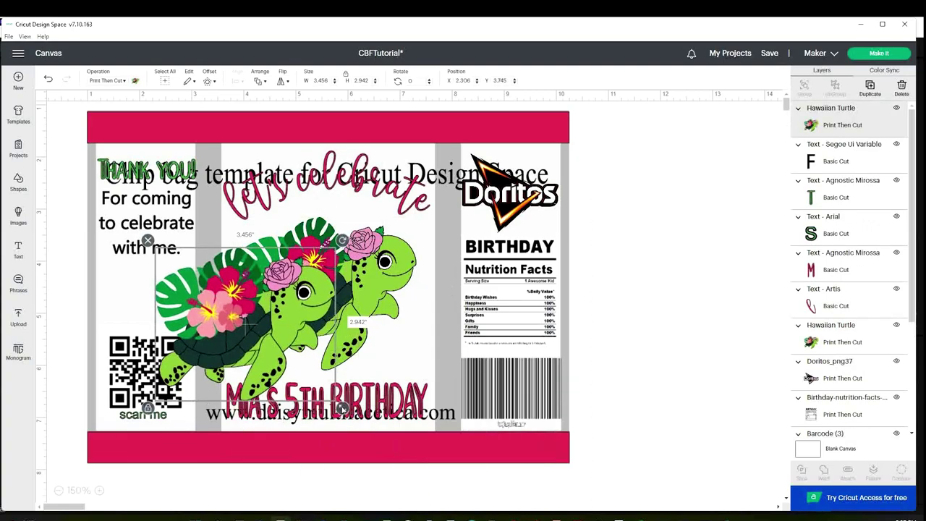
left_click_drag(186, 249, 151, 295)
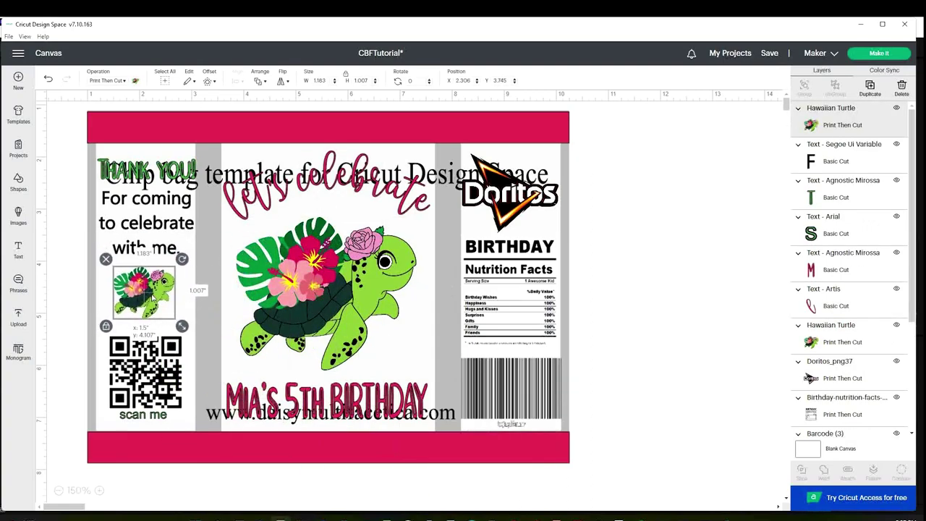
left_click(665, 278)
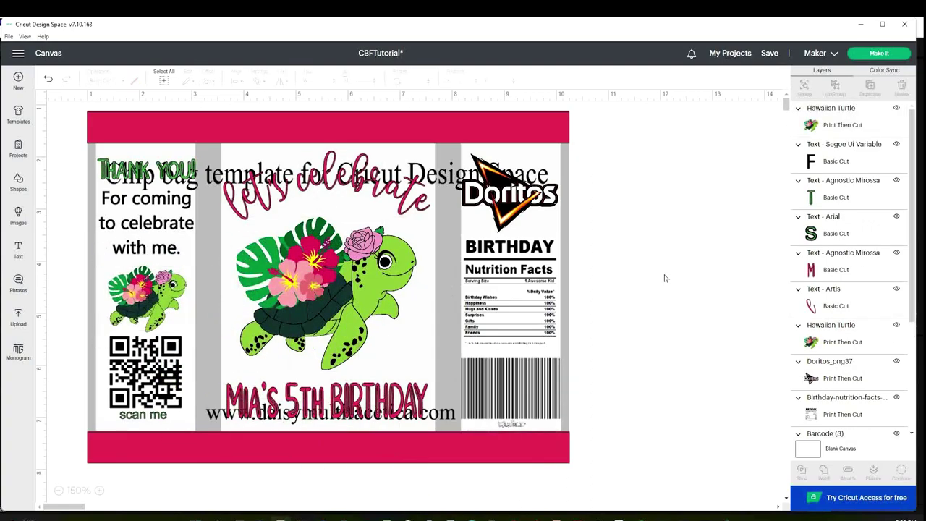
Hide the chip bag template layer
left_click(552, 317)
left_click(567, 394)
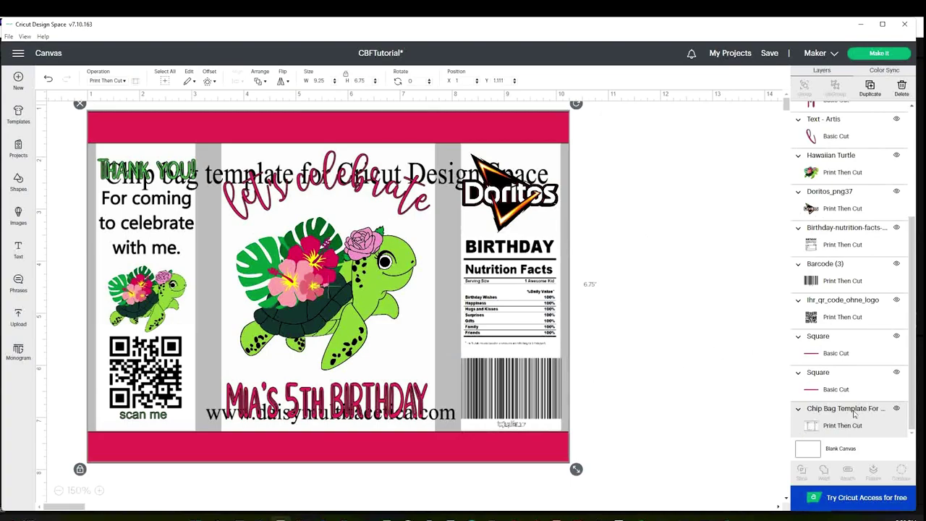
left_click(896, 408)
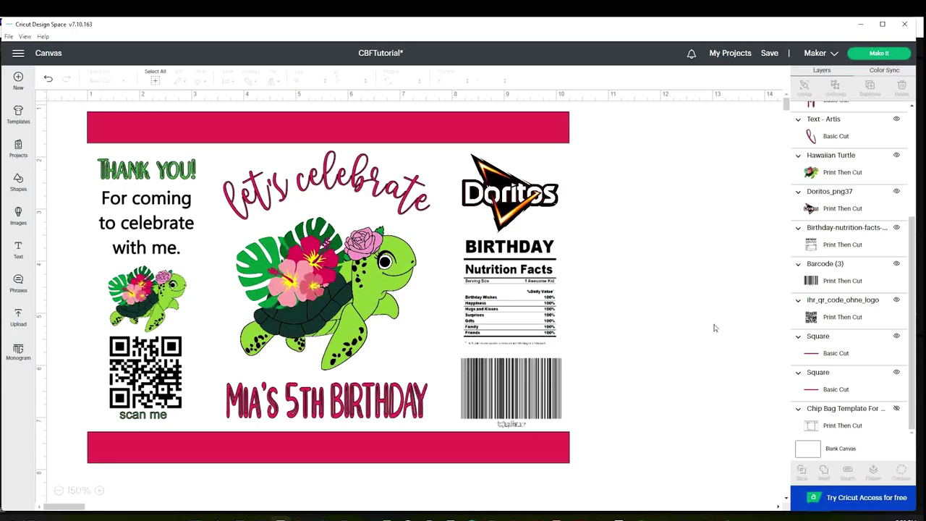
Add a square, stretch it to fill the area between the pink strips, about 5.56 in high, and set its width to 9.25 in
left_click(22, 188)
left_click(66, 120)
left_click_drag(221, 273, 118, 175)
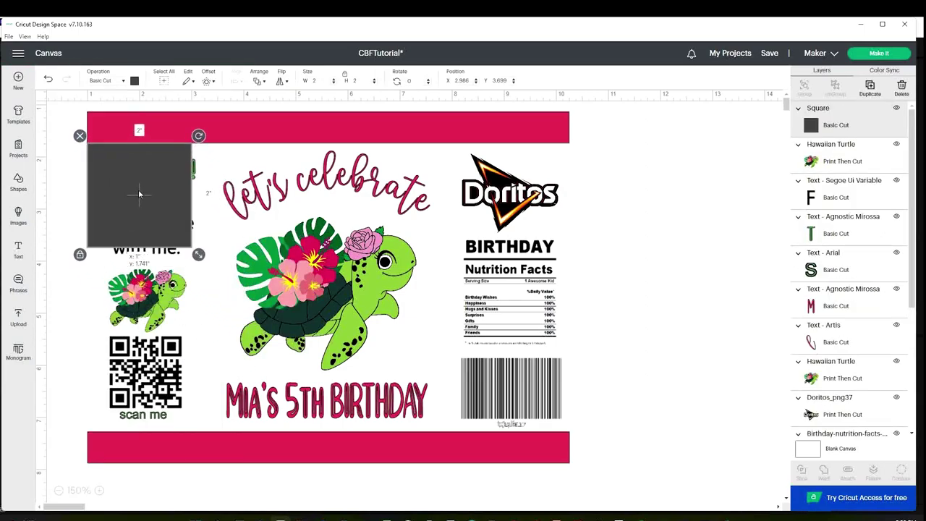
left_click_drag(200, 255, 577, 442)
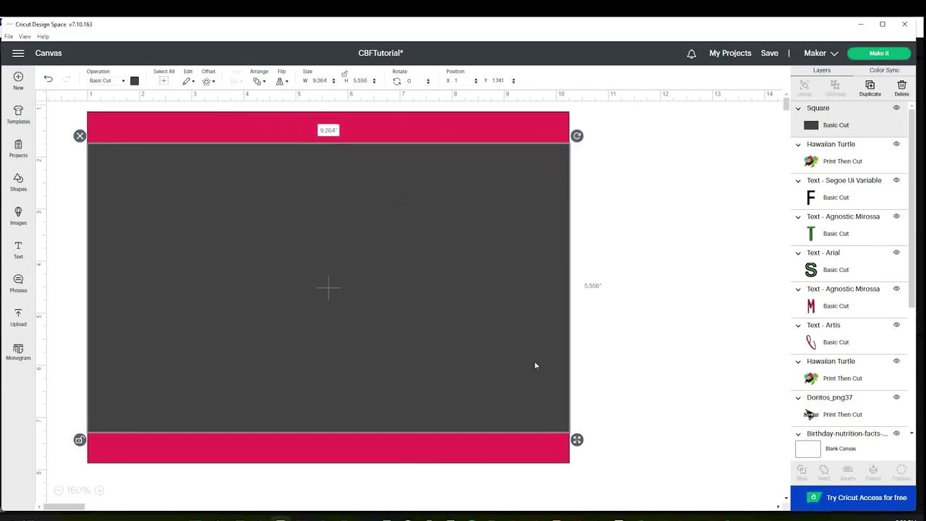
left_click(312, 80)
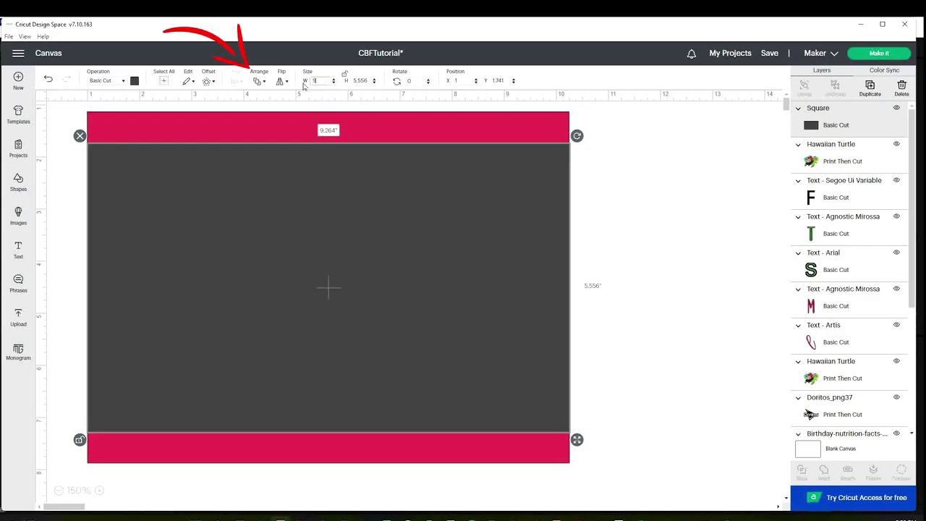
type("9.25")
key("Return")
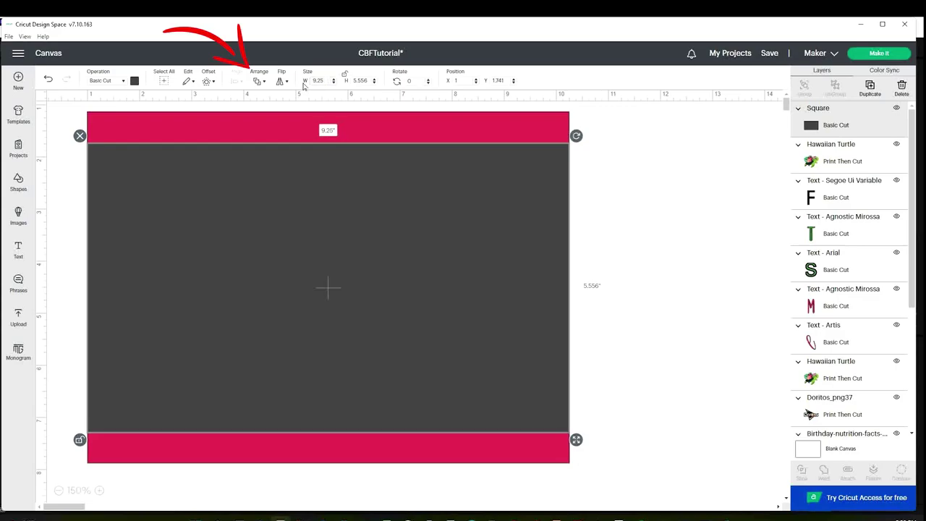
Send the large rectangle to the back and color it light green
left_click(258, 81)
left_click(283, 133)
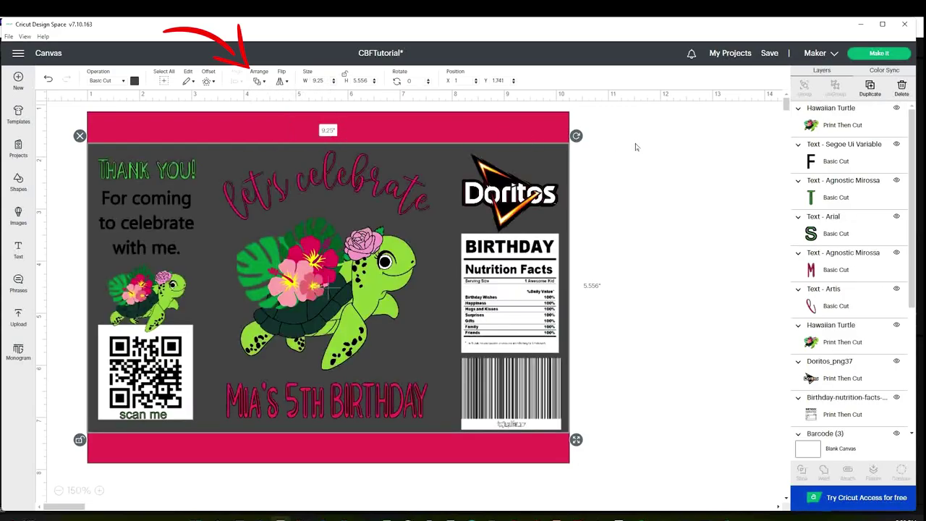
left_click(134, 82)
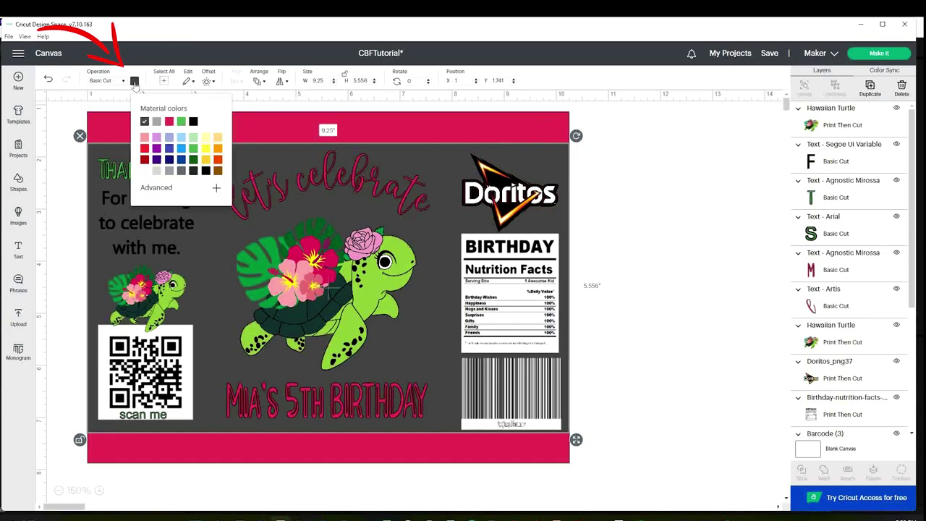
left_click(194, 139)
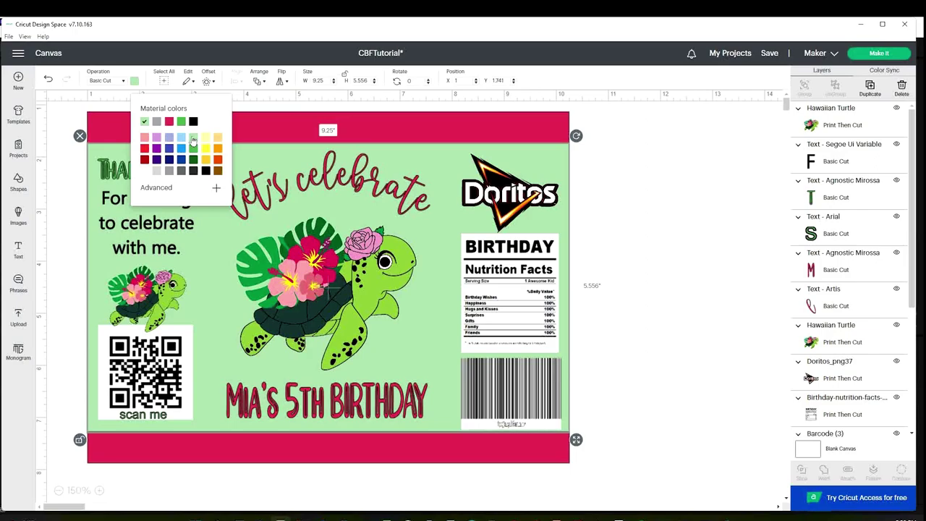
Change the large background rectangle's operation to Print Then Cut and its print type to Pattern
left_click(123, 81)
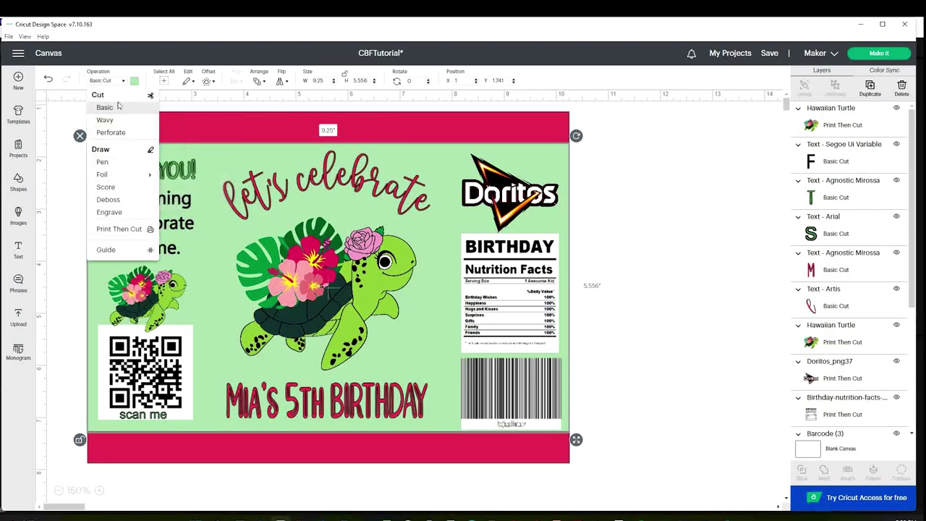
left_click(120, 230)
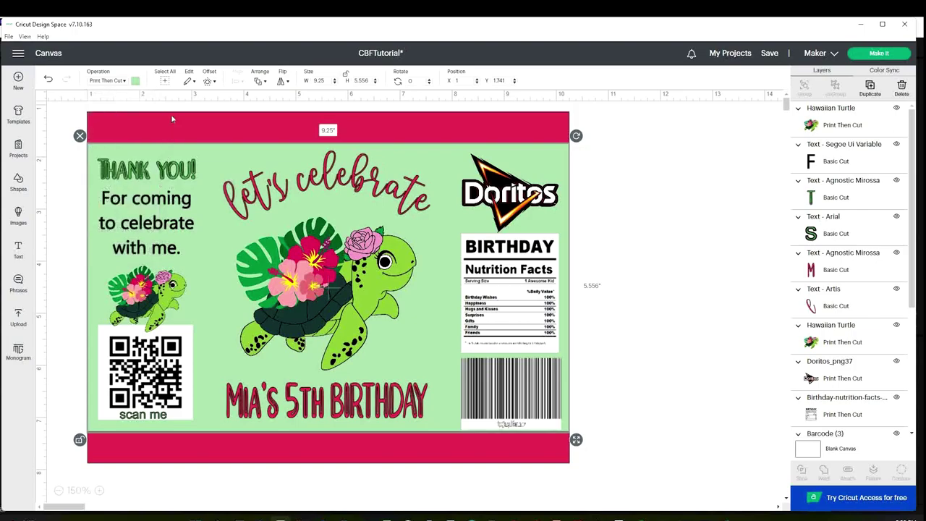
left_click(136, 82)
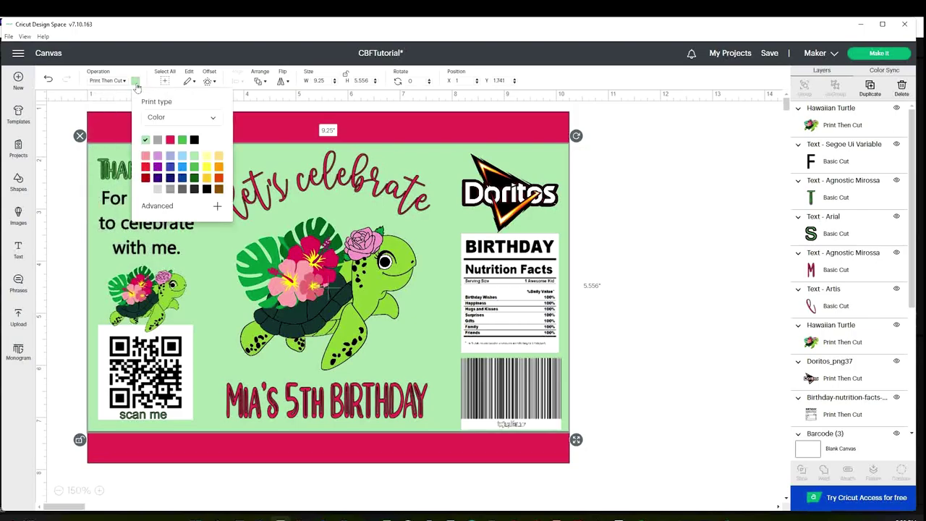
left_click(204, 118)
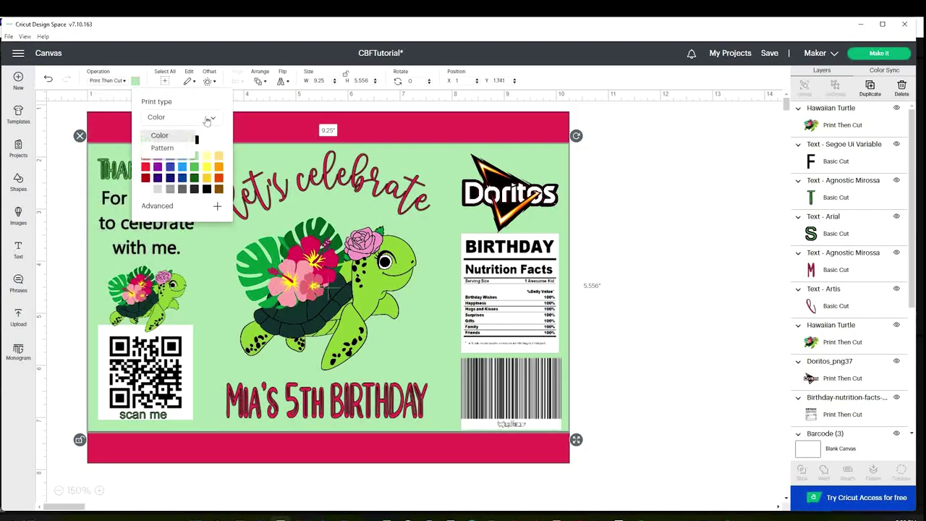
left_click(162, 148)
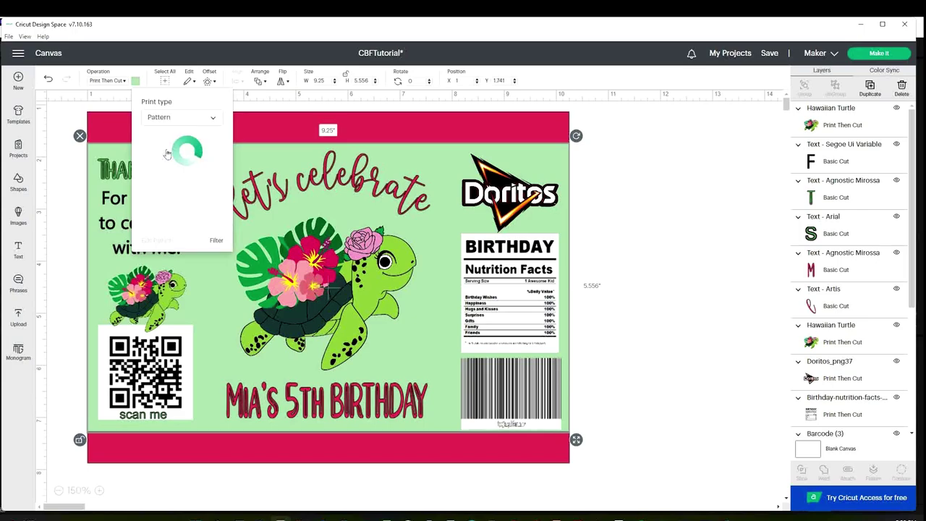
Fill the background rectangle with the green-and-pink watercolor splash pattern
scroll(198, 181, "down", 2)
scroll(198, 181, "down", 2)
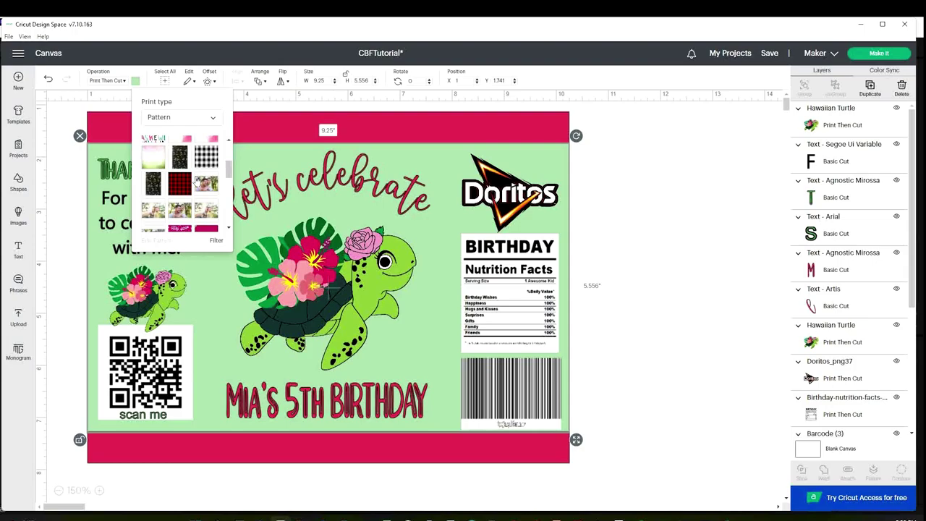
scroll(197, 181, "down", 3)
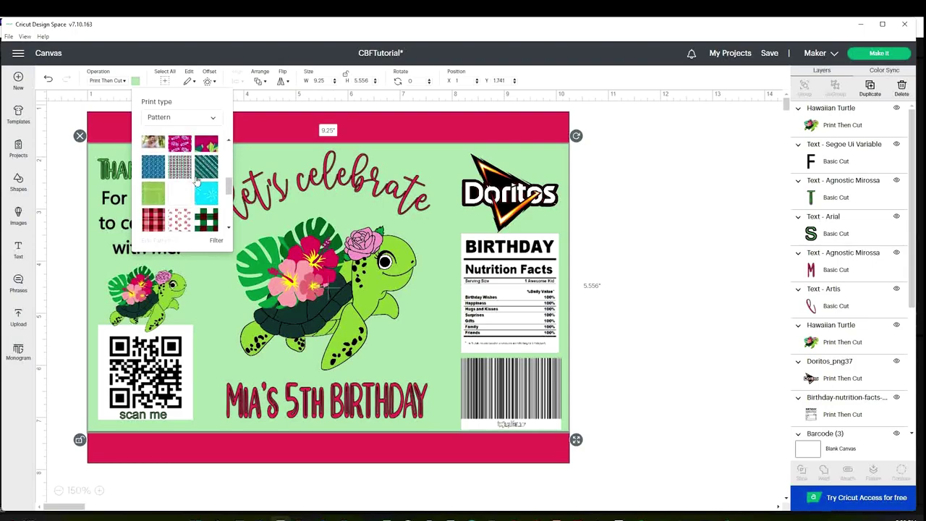
scroll(198, 181, "down", 3)
scroll(198, 179, "down", 2)
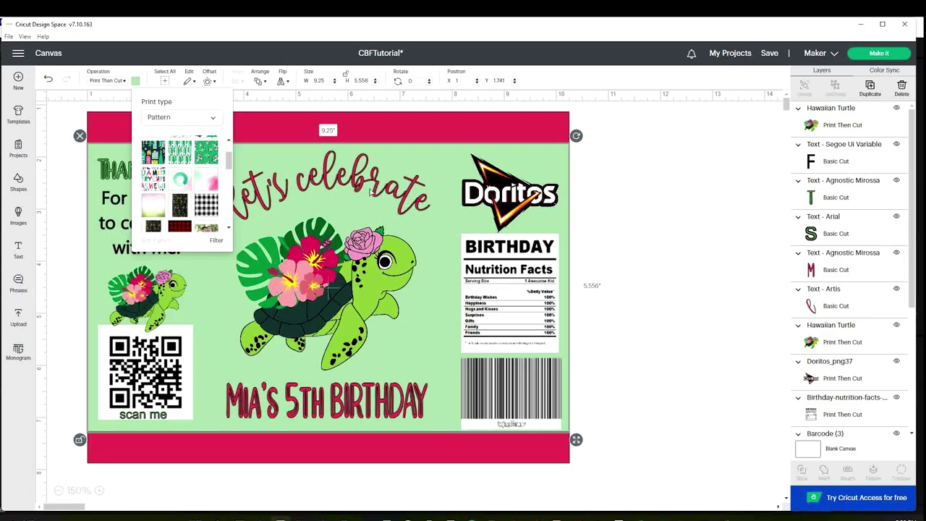
left_click(186, 181)
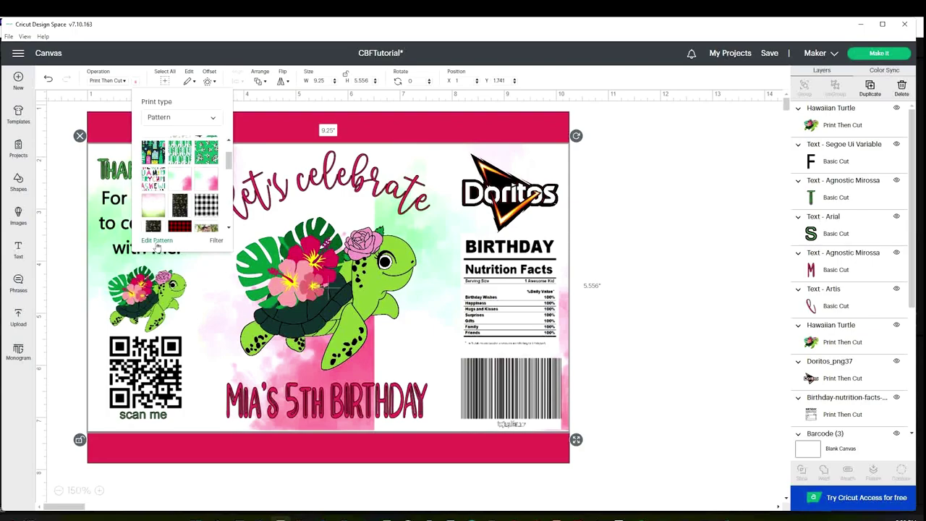
Edit the watercolor pattern to scale 103, horizontal 48 and vertical -2, and nudge the rectangle to about X 0.986, Y 1.755
left_click(157, 240)
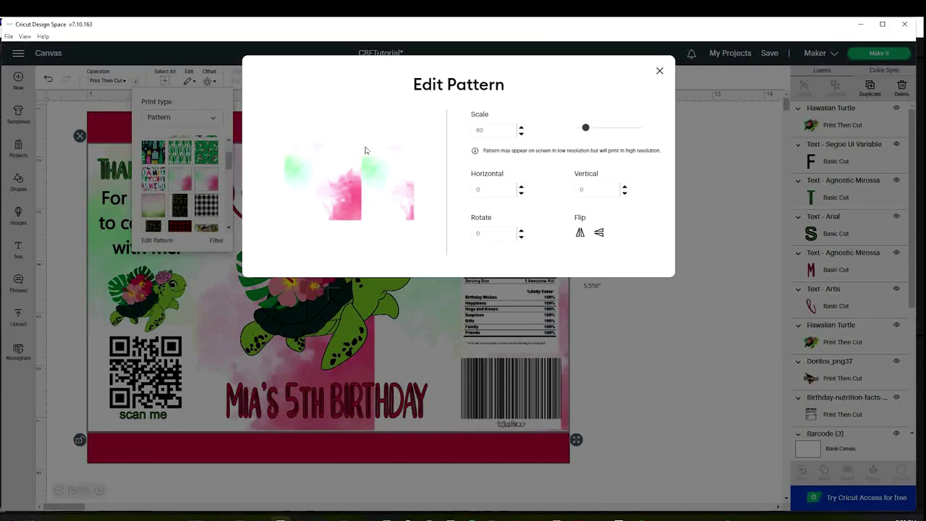
left_click_drag(585, 128, 592, 128)
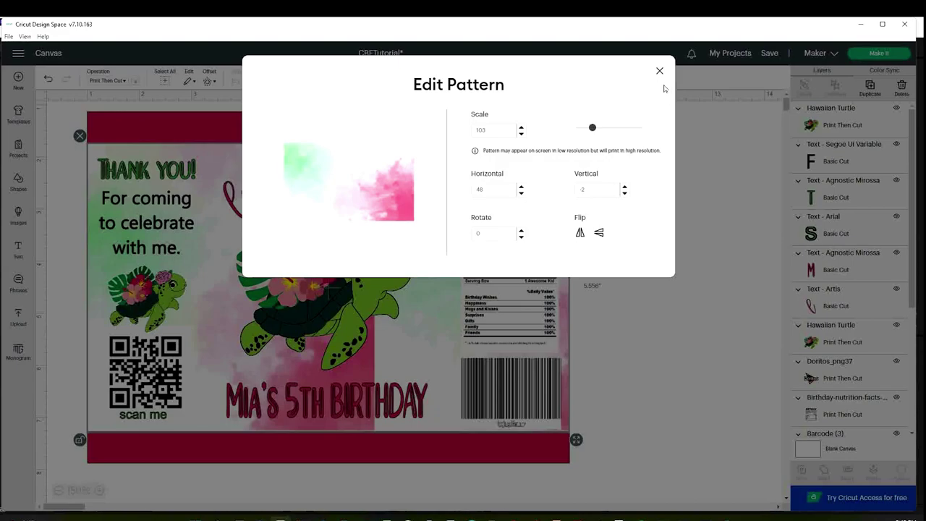
left_click(660, 72)
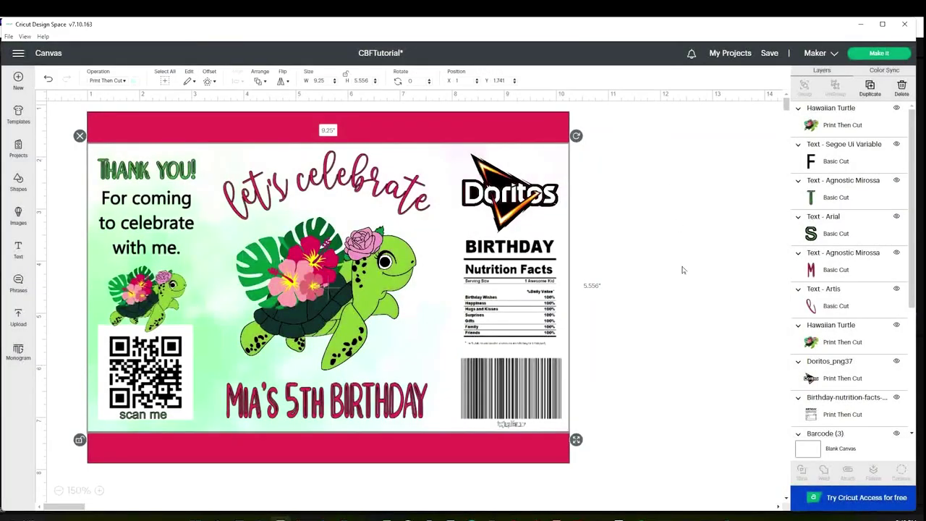
left_click(220, 418)
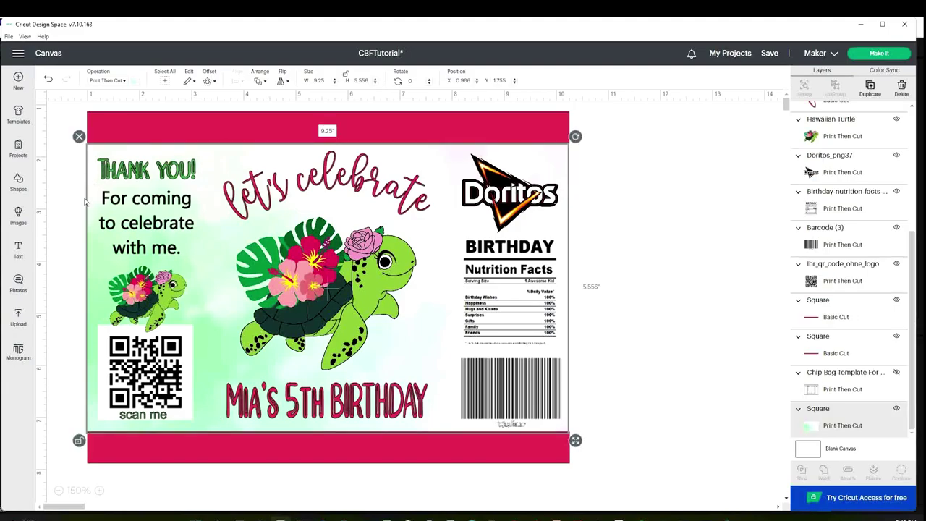
left_click(72, 217)
left_click(18, 318)
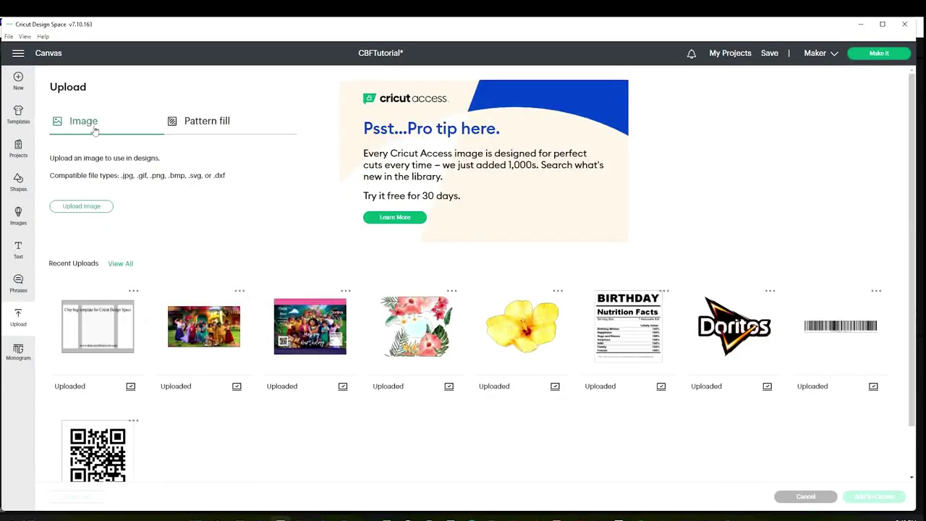
left_click(216, 127)
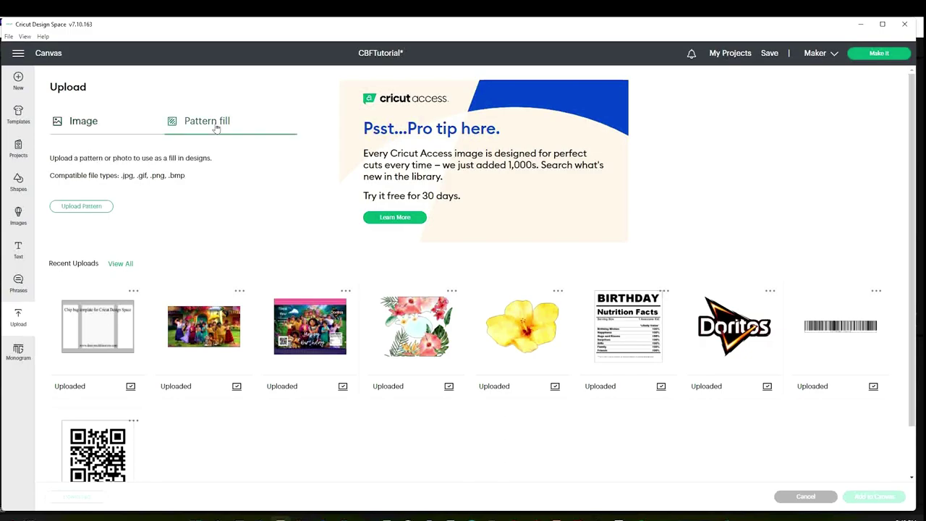
left_click(90, 209)
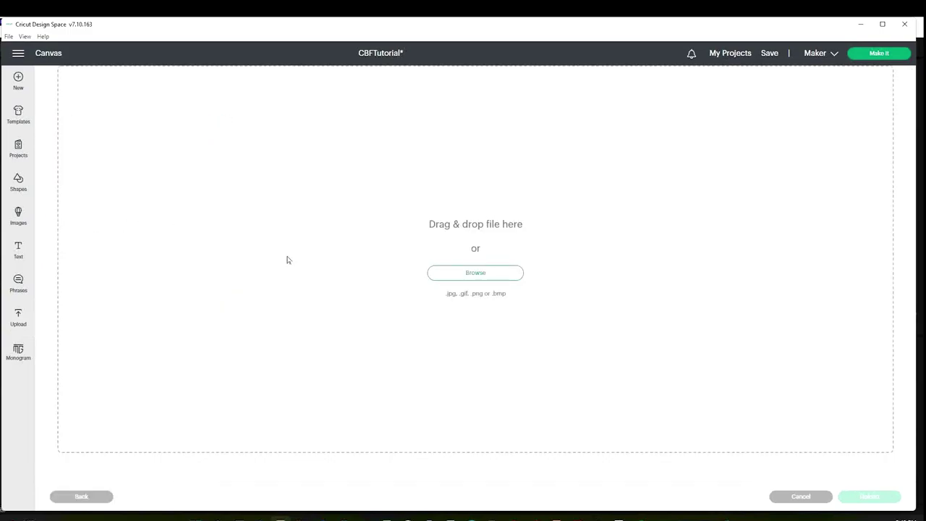
left_click(487, 278)
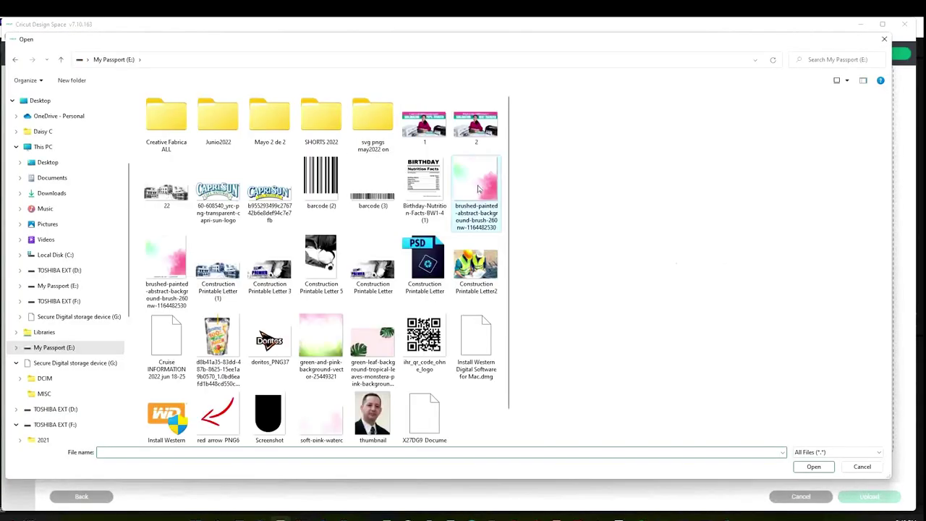
left_click(477, 190)
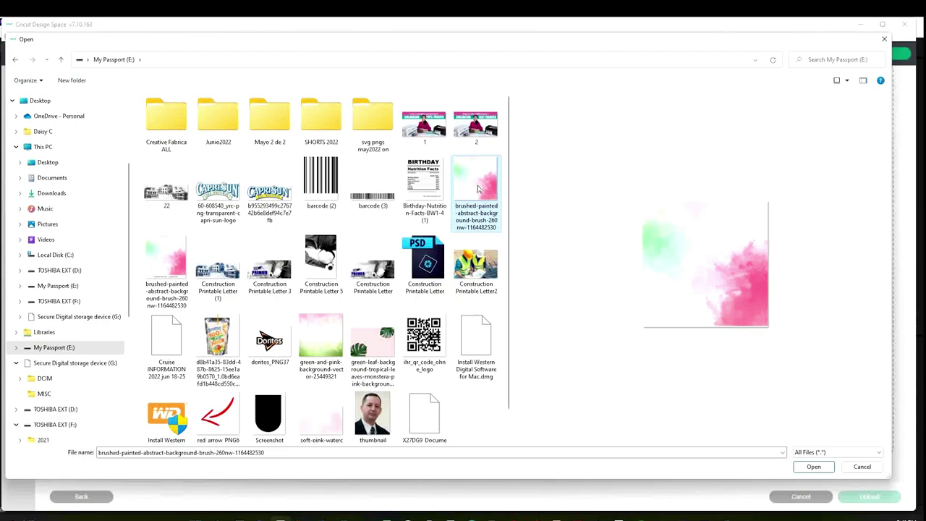
left_click(811, 469)
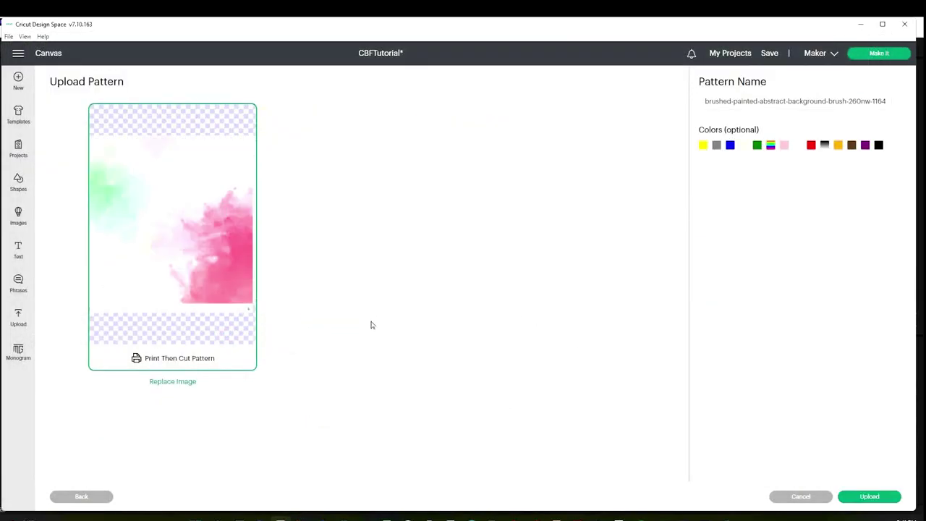
left_click(879, 500)
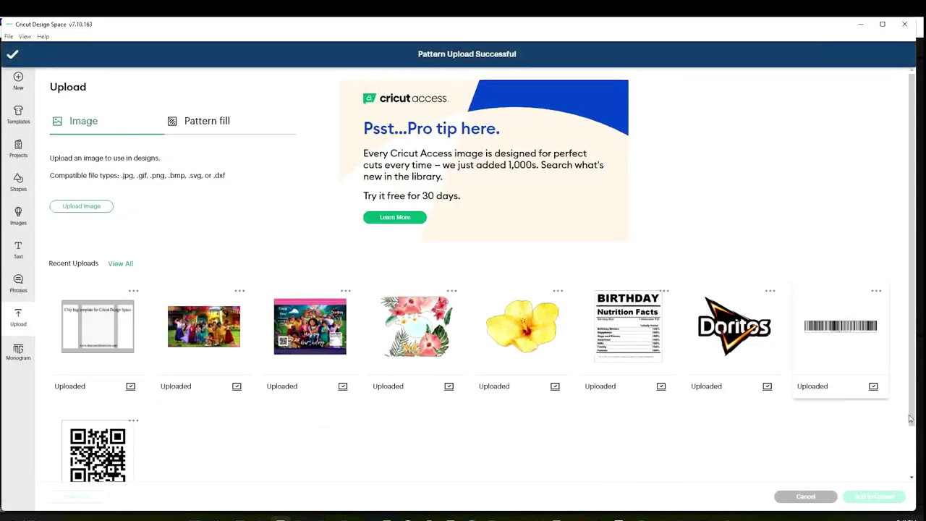
left_click(52, 55)
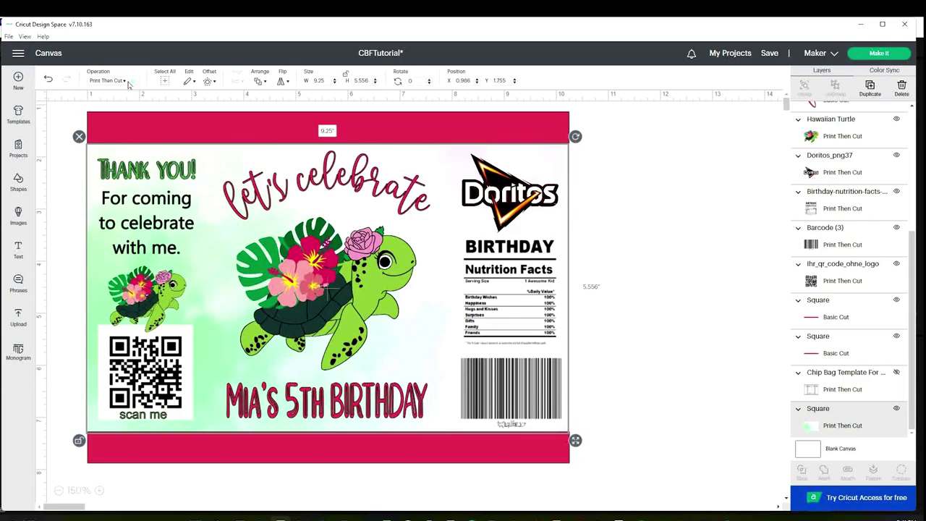
Look for the uploaded watercolor pattern among the background rectangle's available pattern fills
left_click(124, 81)
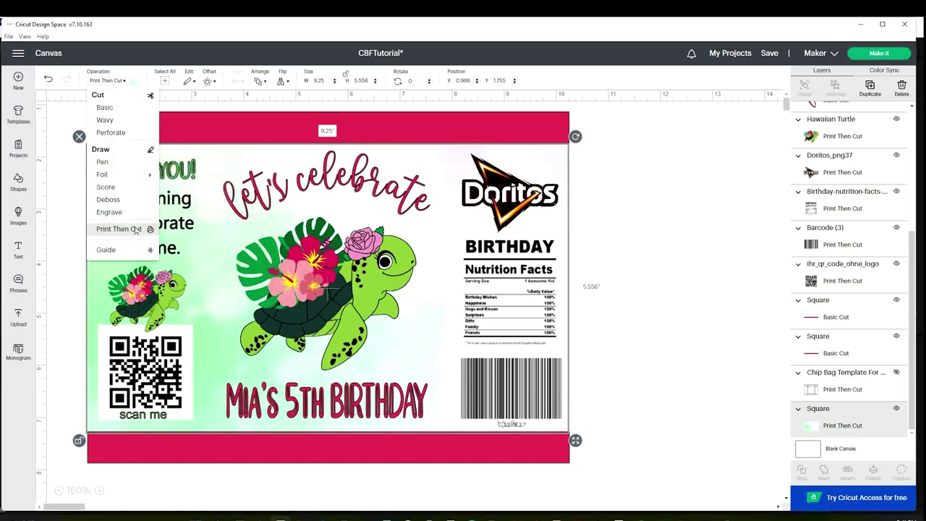
left_click(130, 81)
left_click(134, 84)
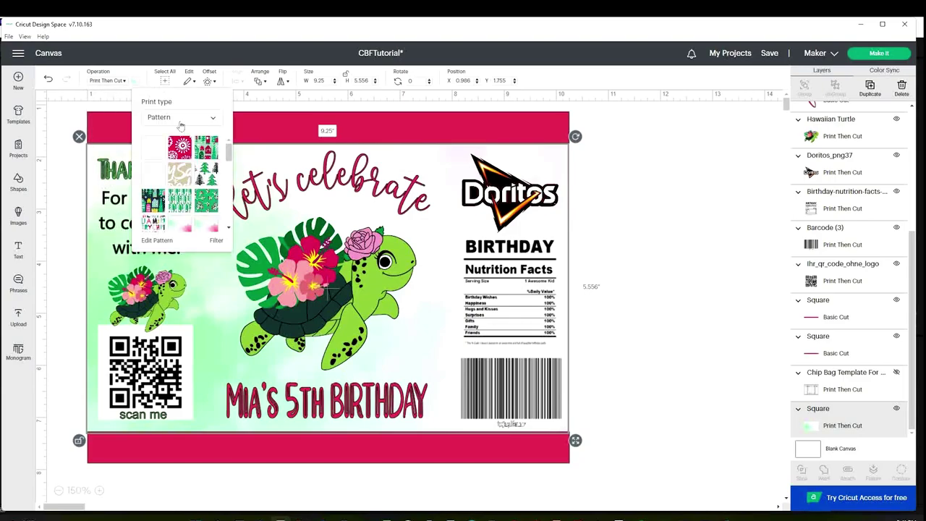
scroll(195, 159, "down", 1)
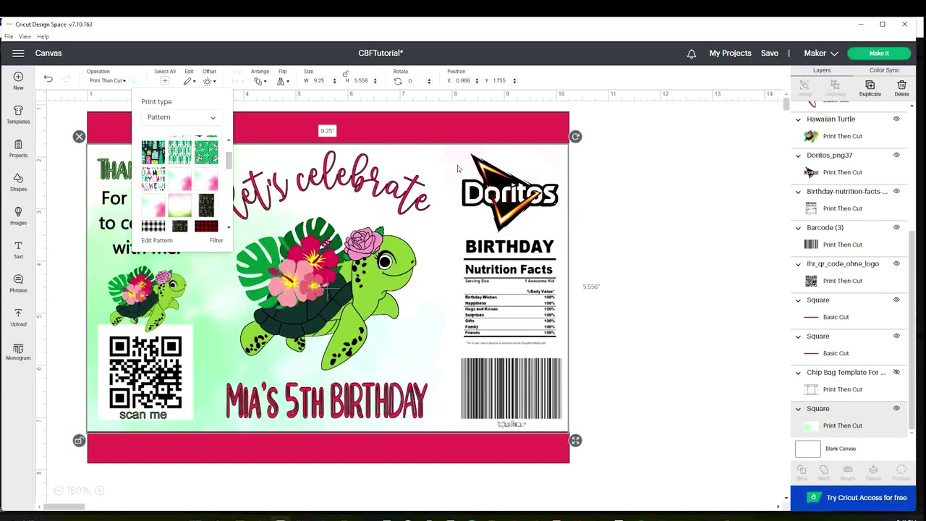
left_click(628, 175)
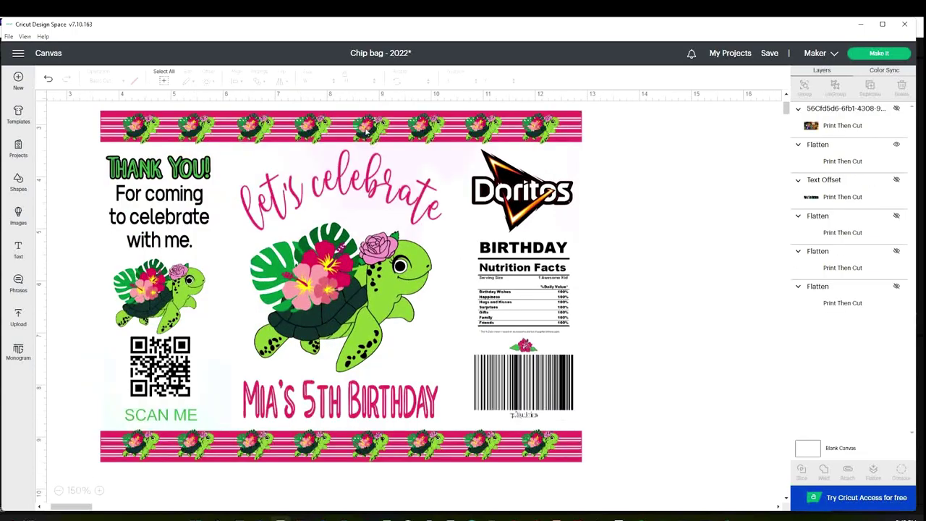
Select all the elements of the finished Chip bag - 2022 label and flatten them into a single printable layer
left_click(367, 130)
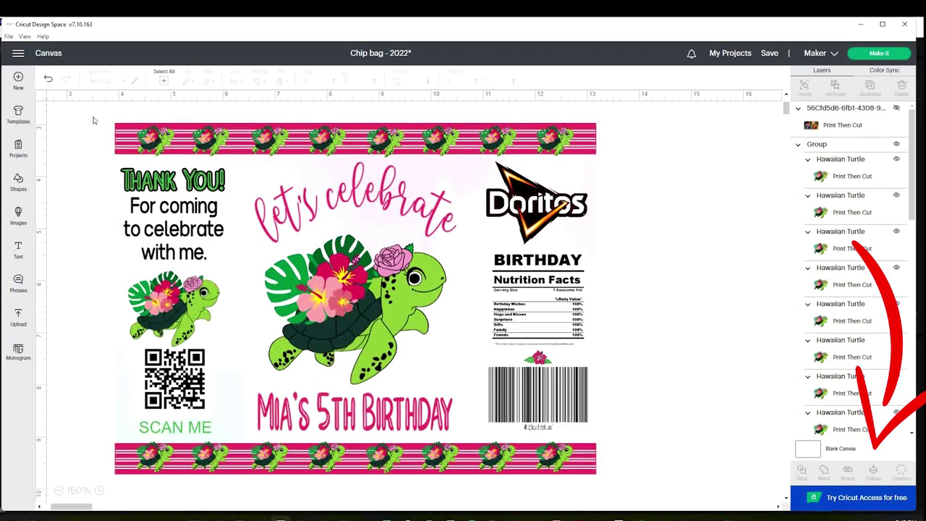
left_click_drag(93, 116, 644, 492)
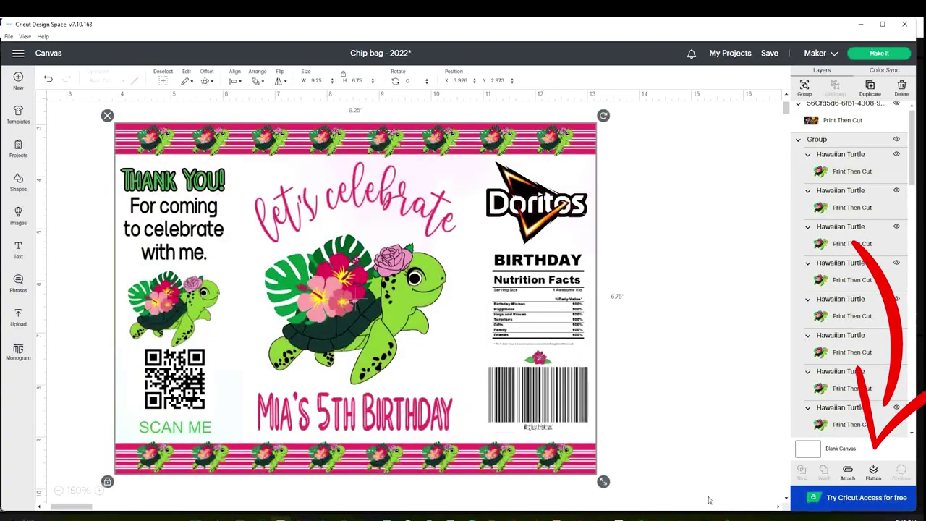
left_click(874, 478)
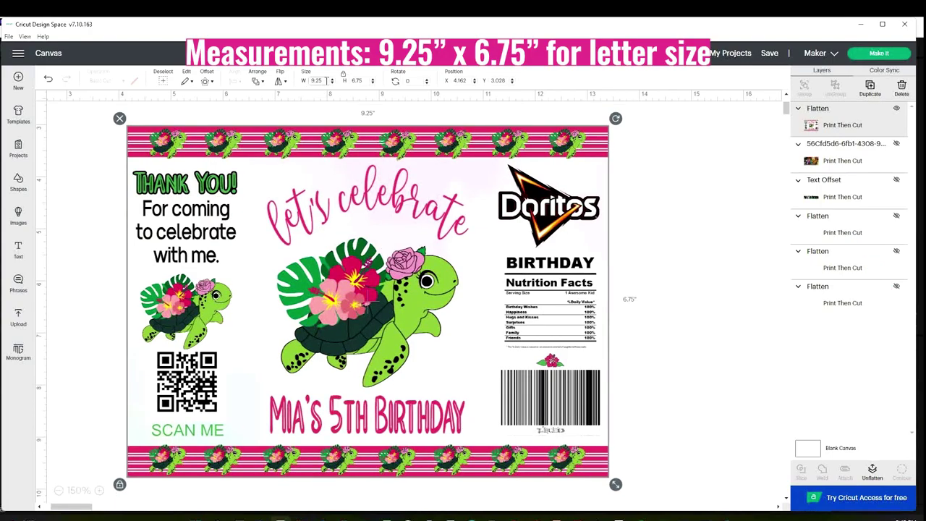
left_click(675, 240)
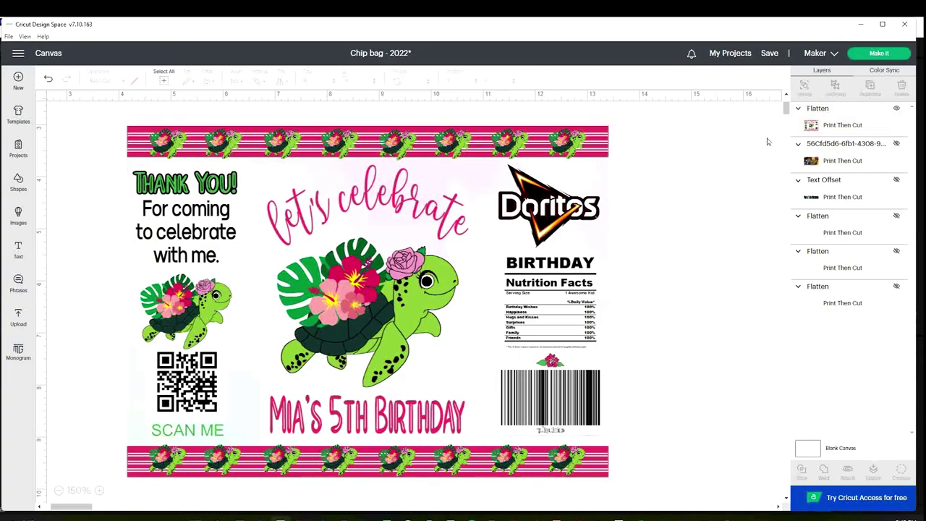
Send the flattened label to be made on a letter-size mat and open its print setup
left_click(894, 55)
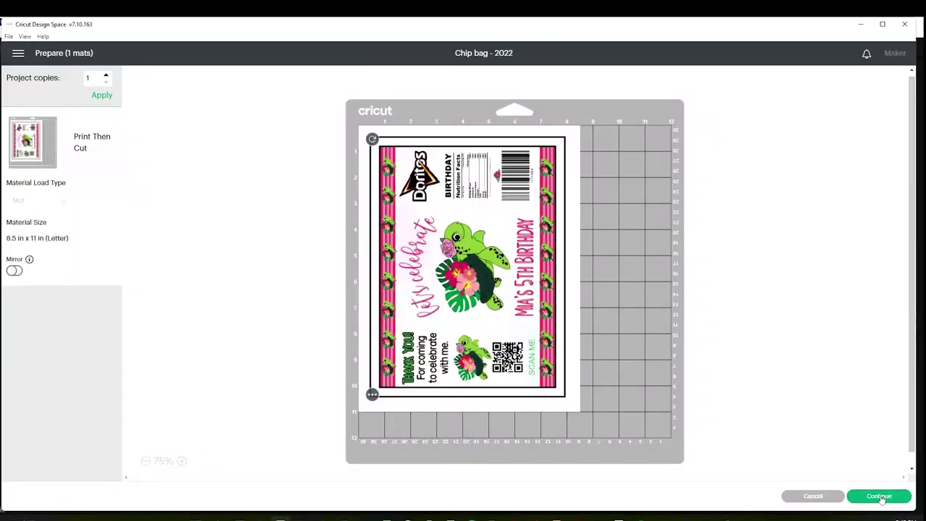
left_click(878, 496)
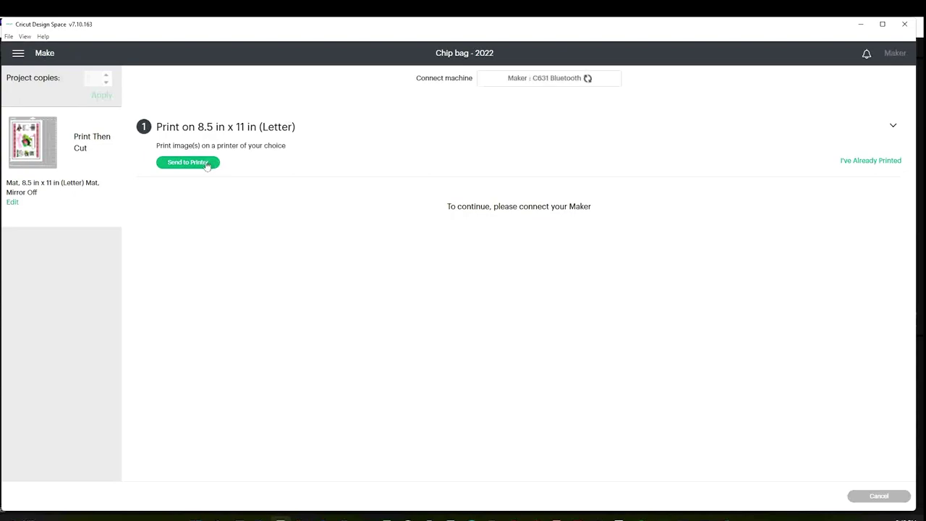
left_click(210, 162)
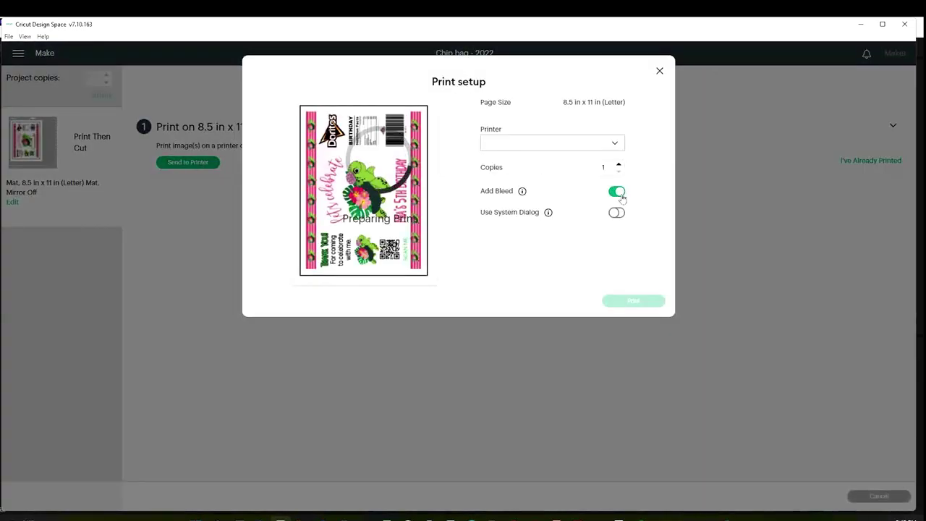
Turn off Add Bleed, turn on Use System Dialog and proceed to the system print dialog
left_click(619, 192)
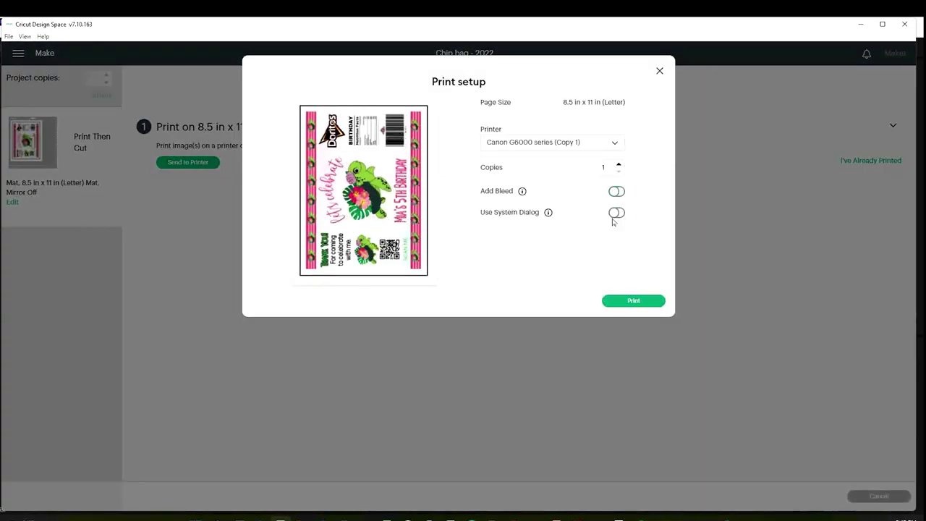
left_click(615, 213)
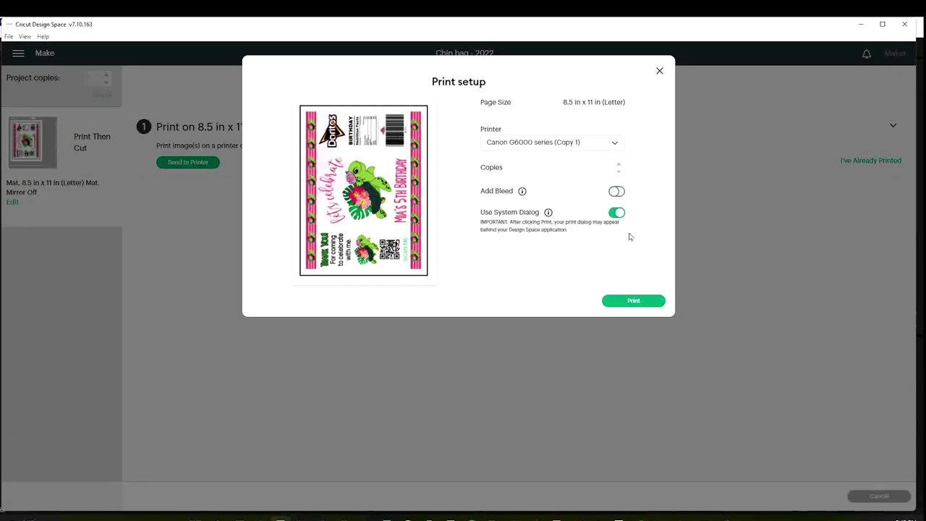
left_click(641, 306)
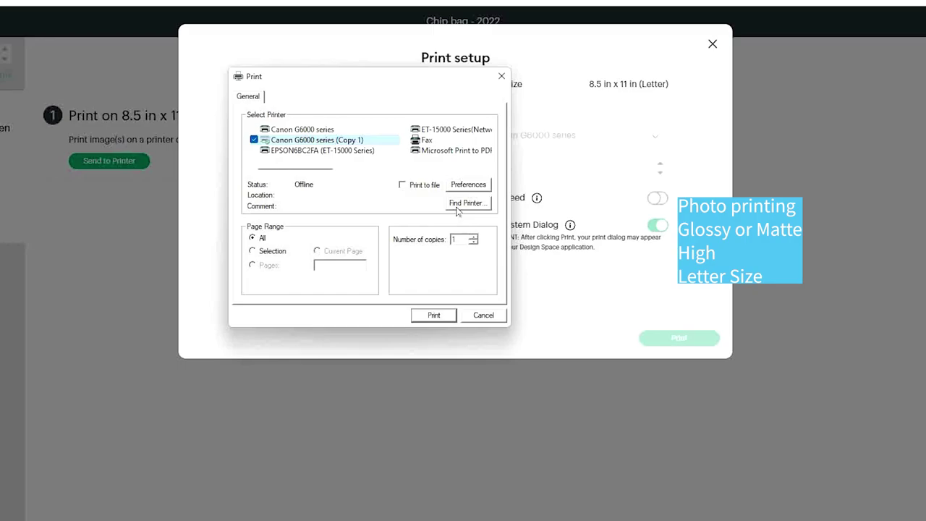
Choose the Canon G6000 series printer and open its printing preferences
left_click(345, 133)
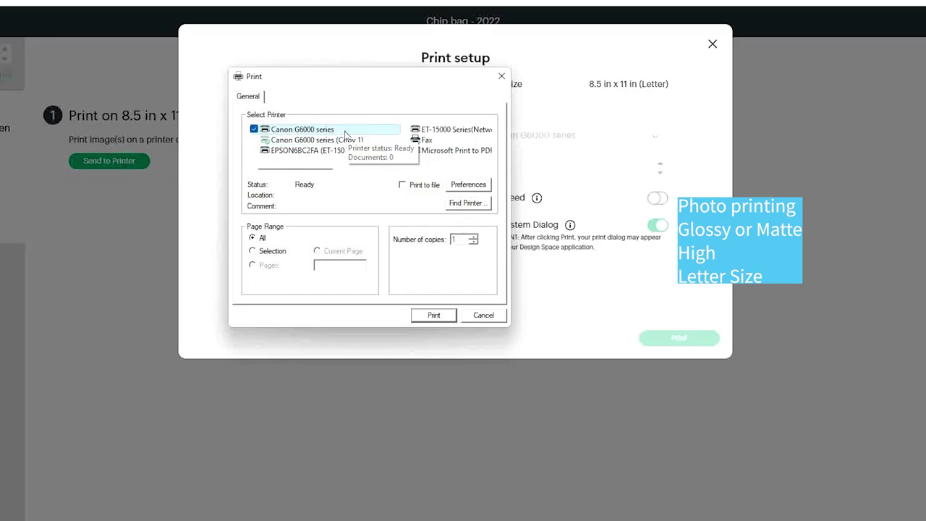
left_click(469, 186)
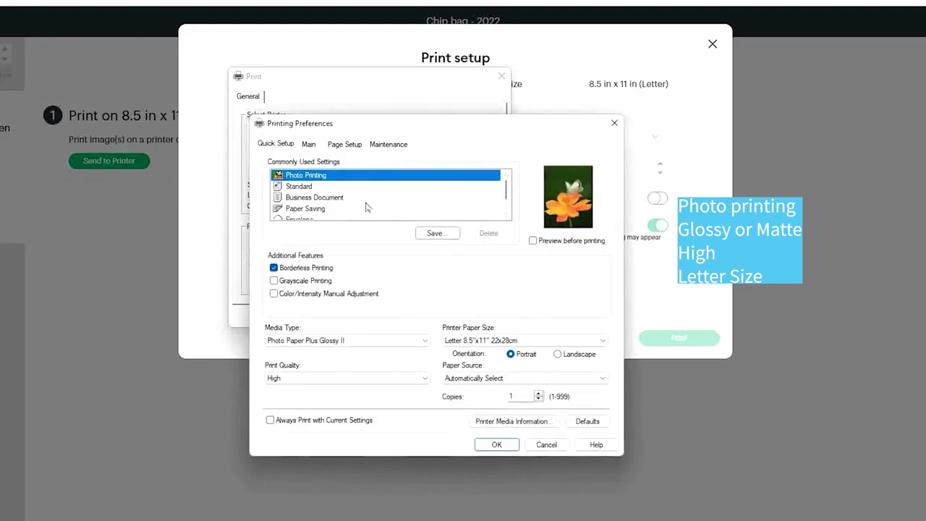